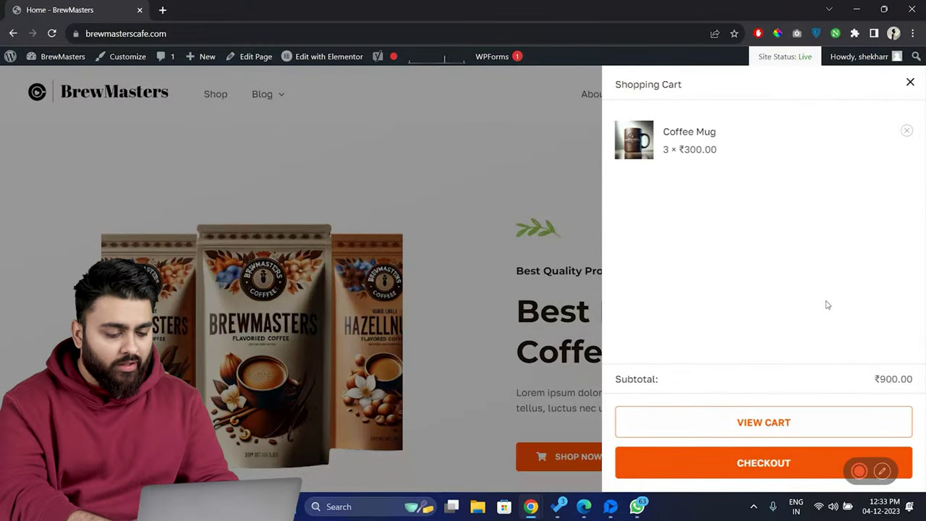
Check out the three-Coffee-Mug cart and place the ₹900 order paid by Razorpay.
{"action": "left_click", "coordinate": [798, 466]}
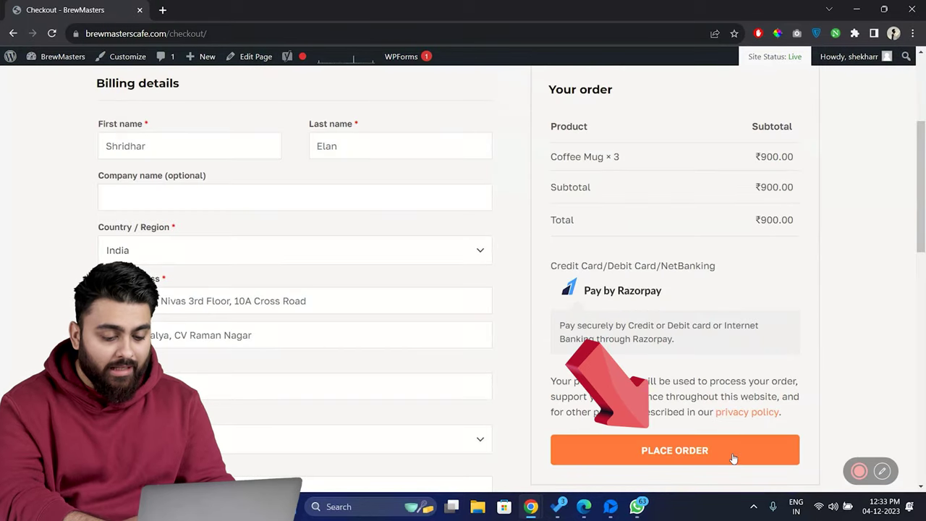
{"action": "left_click", "coordinate": [733, 453]}
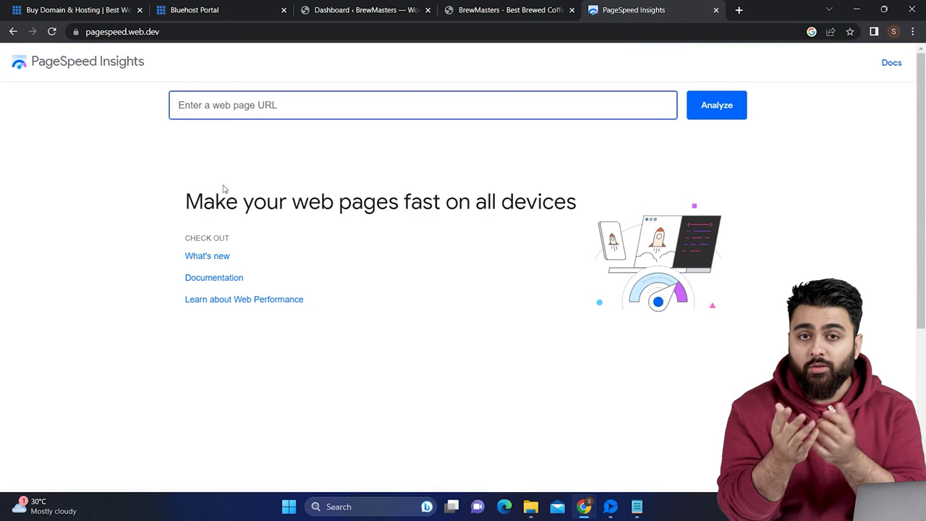
{"action": "left_click", "coordinate": [734, 114]}
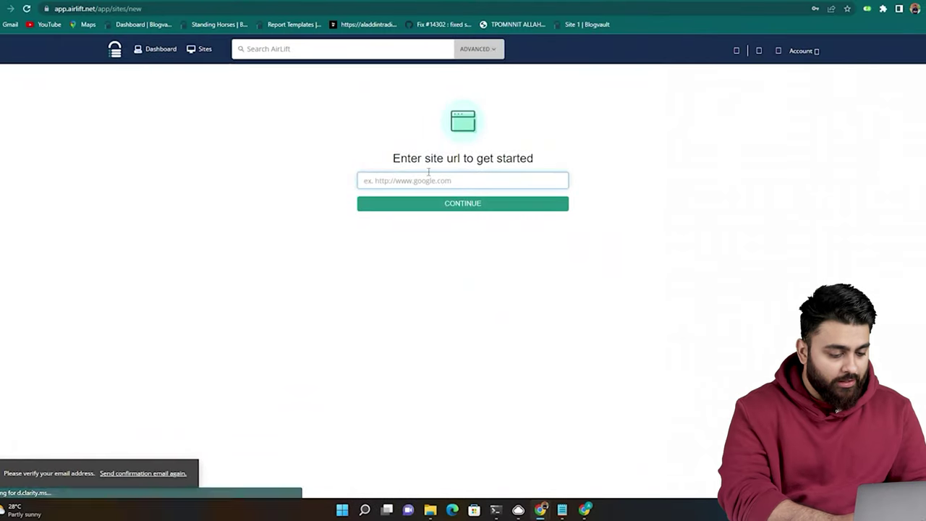
Connect the store's site address in AirLift and dismiss the Plugin Connection Successful dialog.
{"action": "left_click", "coordinate": [427, 180]}
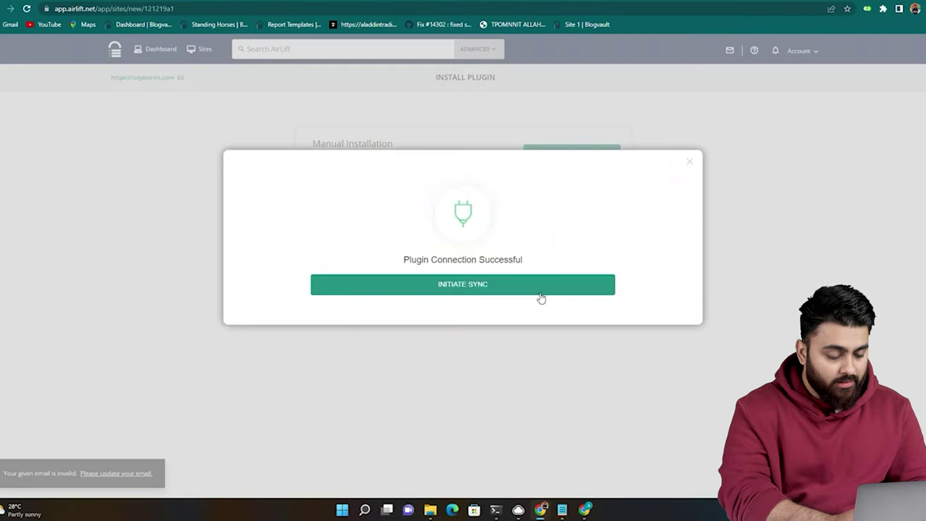
{"action": "left_click", "coordinate": [539, 290]}
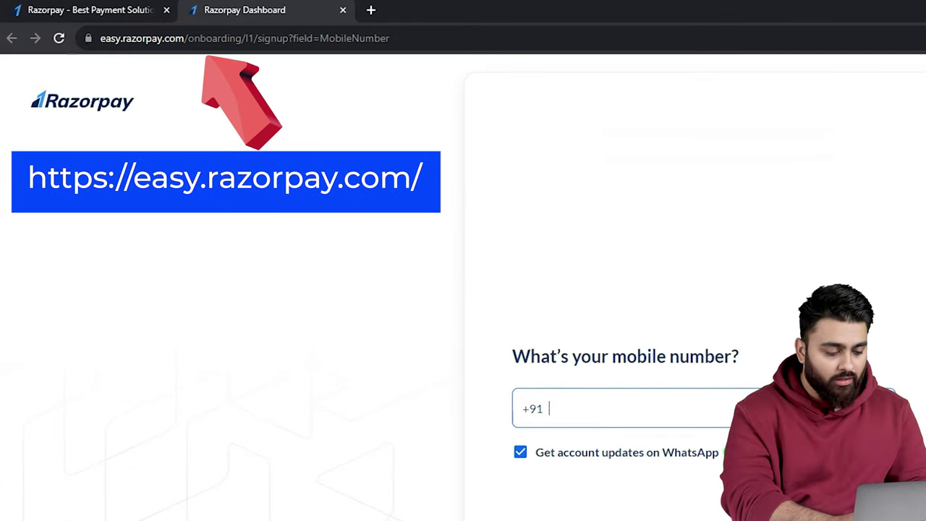
Enter the mobile number and verify it with the OTP.
{"action": "type", "text": "9876543210"}
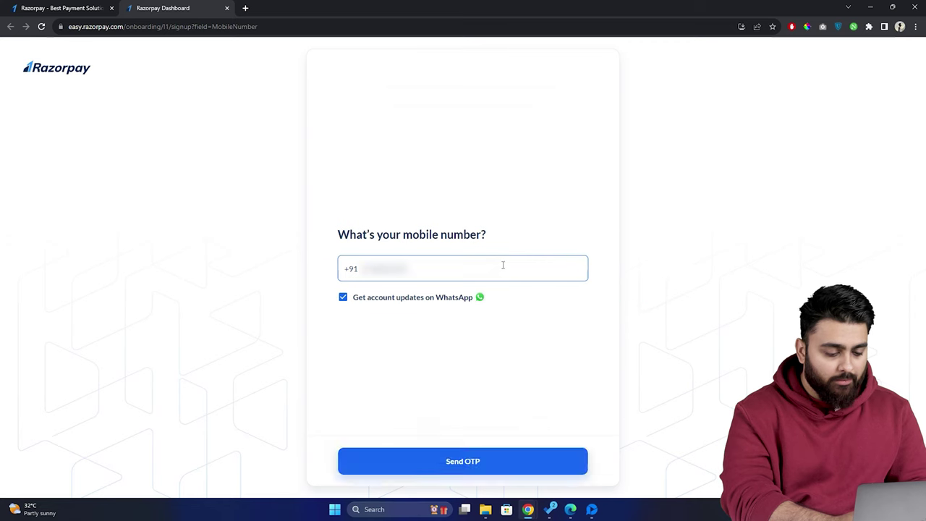
{"action": "left_click", "coordinate": [501, 462]}
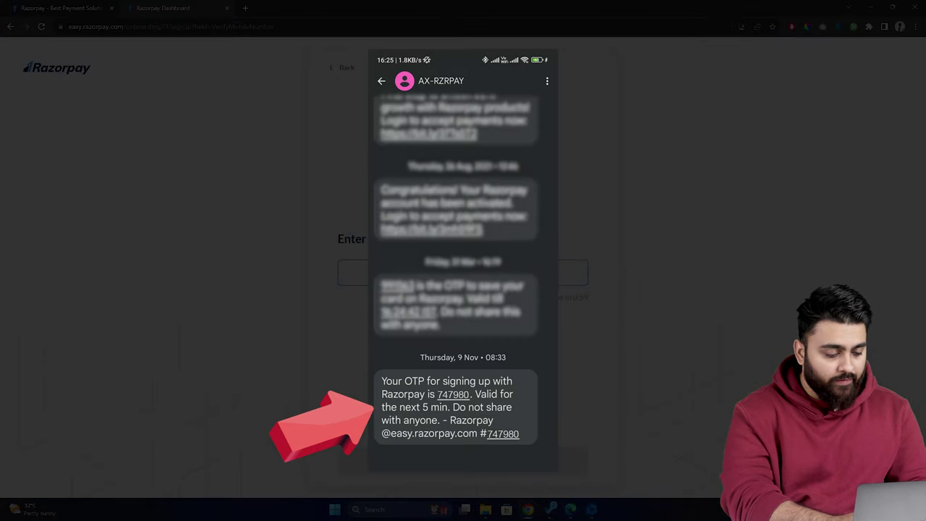
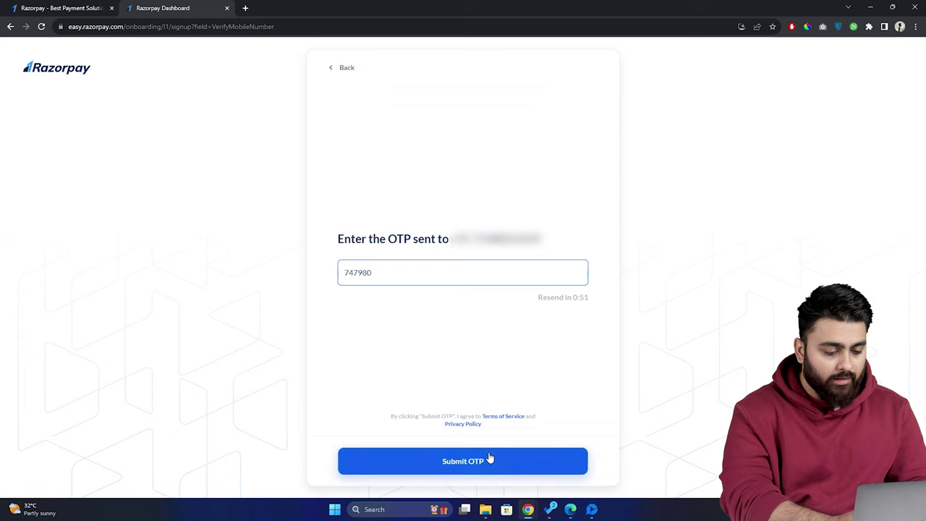
{"action": "left_click", "coordinate": [489, 461]}
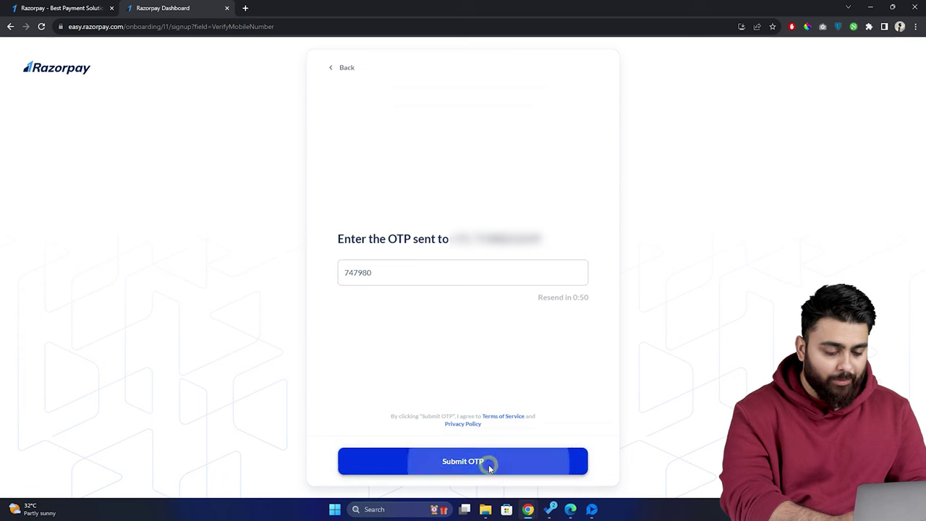
Enter the account holder's name and choose to accept payments on the website.
{"action": "type", "text": "Shridhar"}
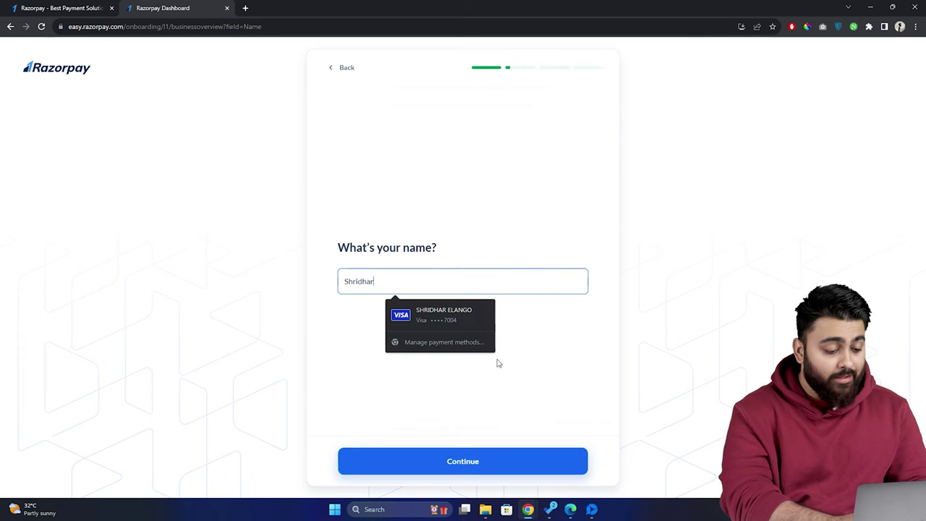
{"action": "left_click", "coordinate": [522, 472]}
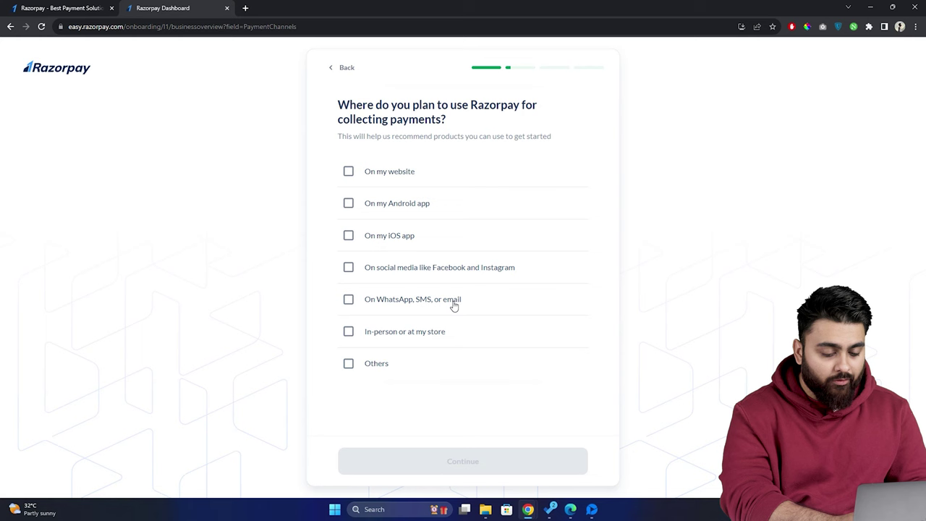
{"action": "left_click", "coordinate": [397, 174]}
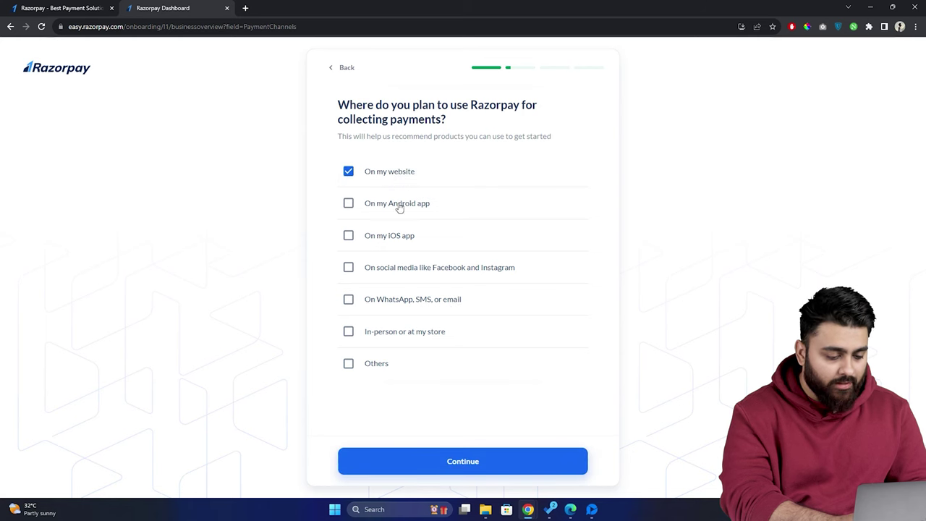
{"action": "left_click", "coordinate": [451, 467]}
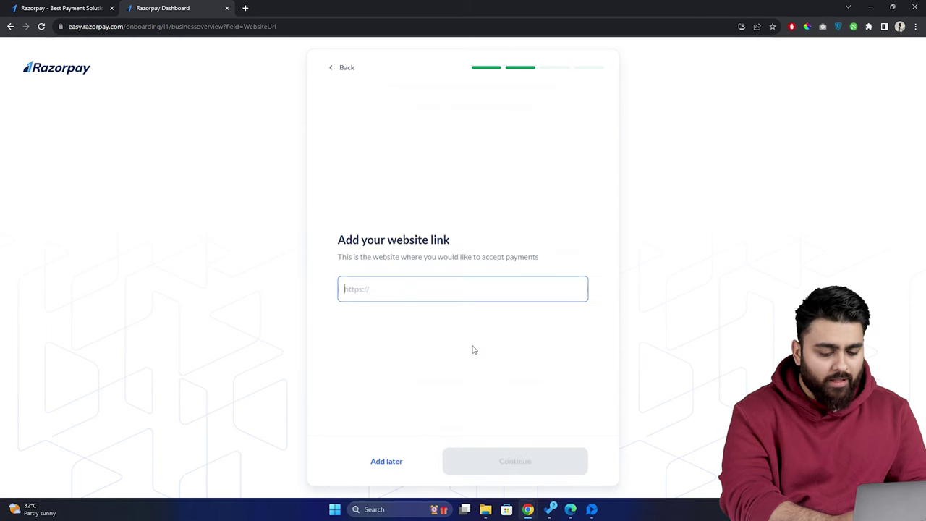
Copy the store's web address and paste it as the website link.
{"action": "key", "text": "alt+Tab"}
{"action": "left_click", "coordinate": [126, 26]}
{"action": "right_click", "coordinate": [154, 27]}
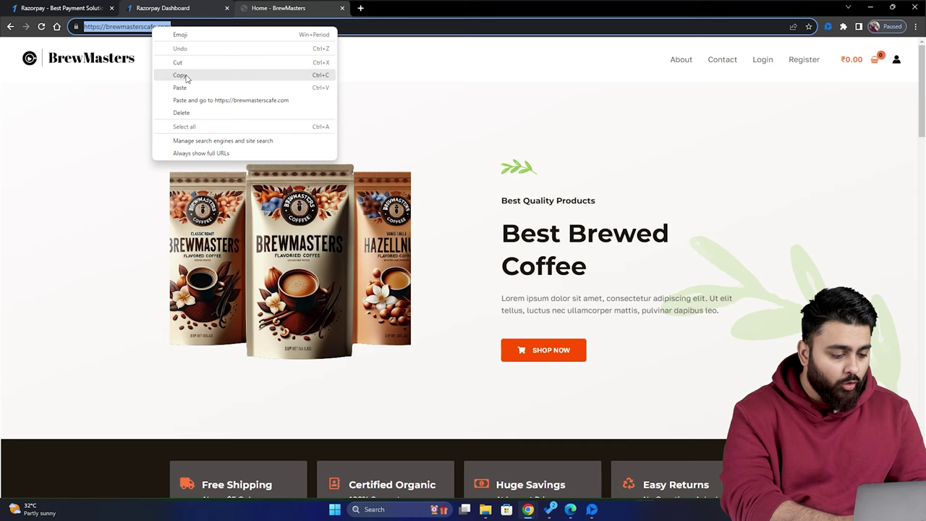
{"action": "left_click", "coordinate": [180, 76]}
{"action": "key", "text": "alt+Tab"}
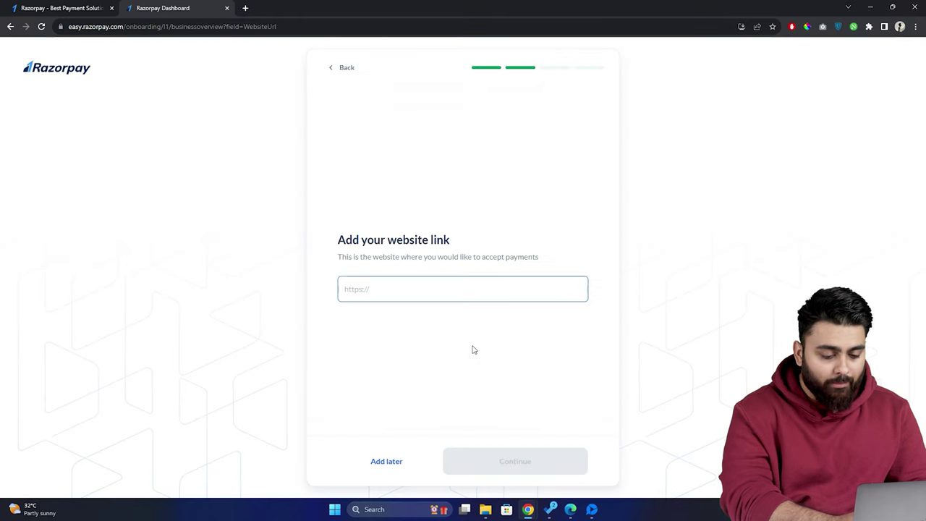
{"action": "key", "text": "ctrl+v"}
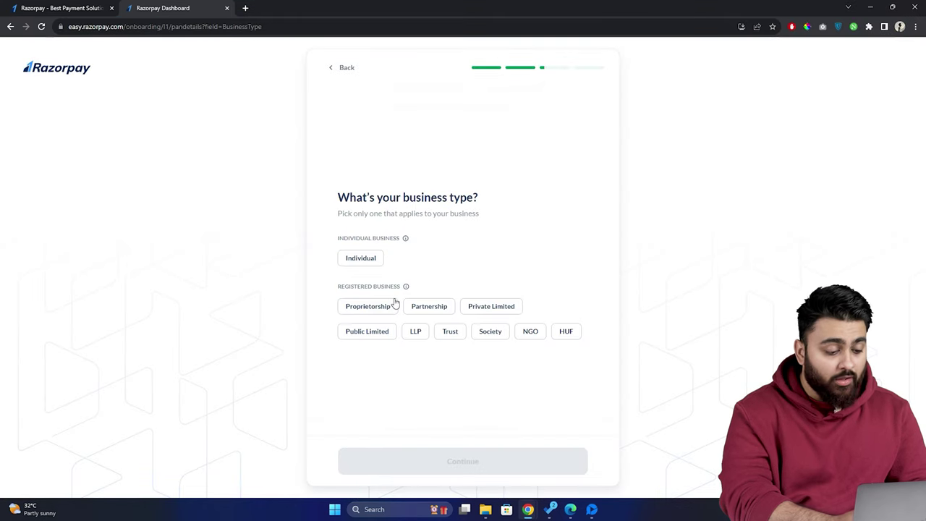
Choose Individual business type, submit the PAN, and set brand name BrewMasters.
{"action": "left_click", "coordinate": [359, 262]}
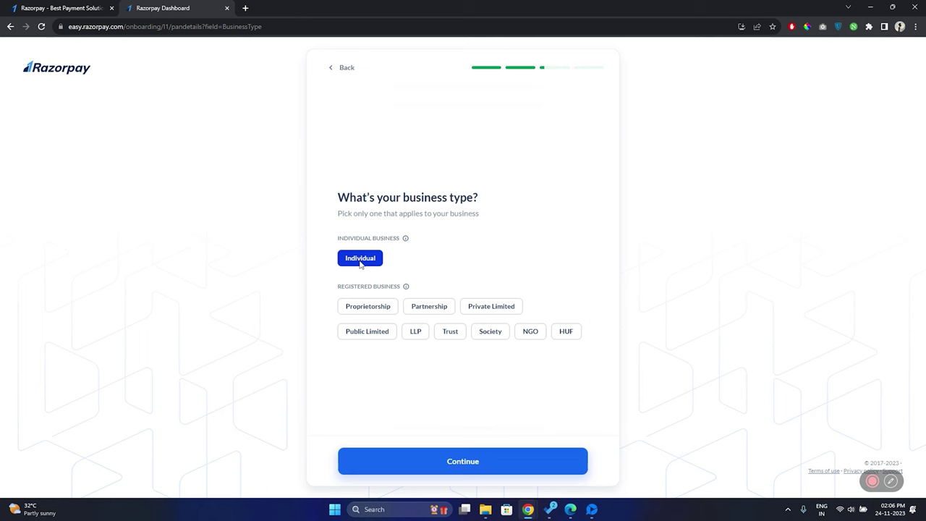
{"action": "left_click", "coordinate": [458, 459]}
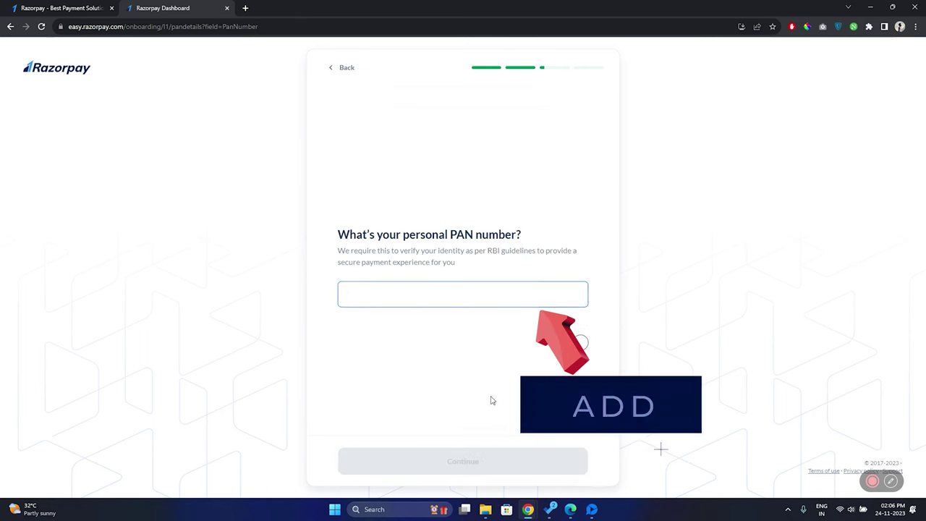
{"action": "key", "text": "Return"}
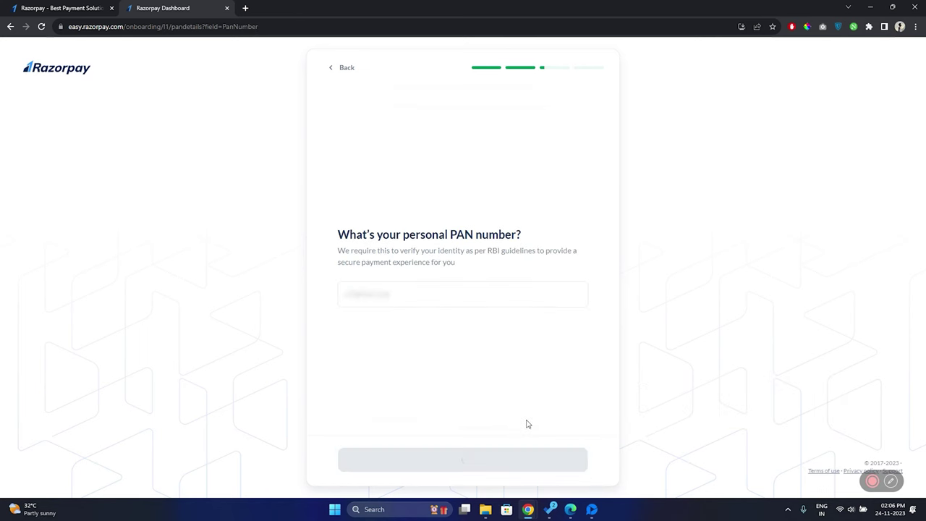
{"action": "type", "text": "BrewMasters"}
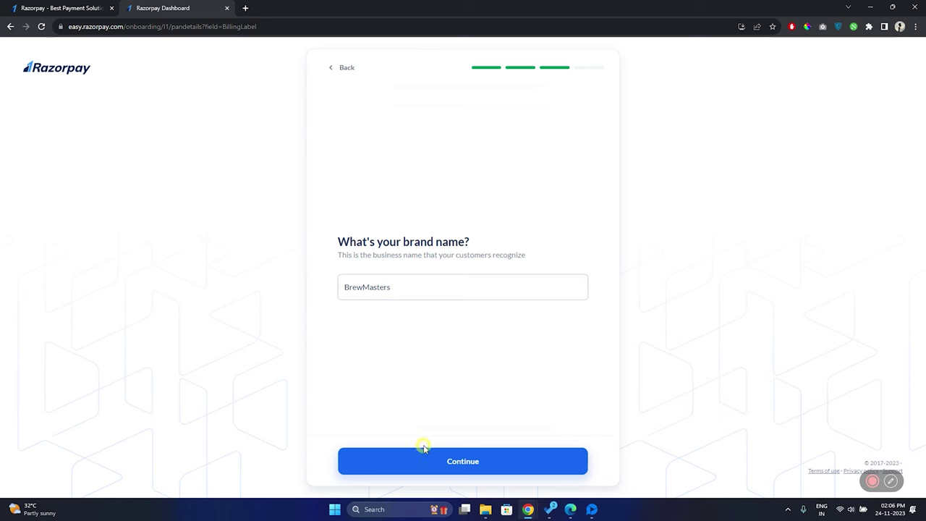
{"action": "left_click", "coordinate": [424, 457]}
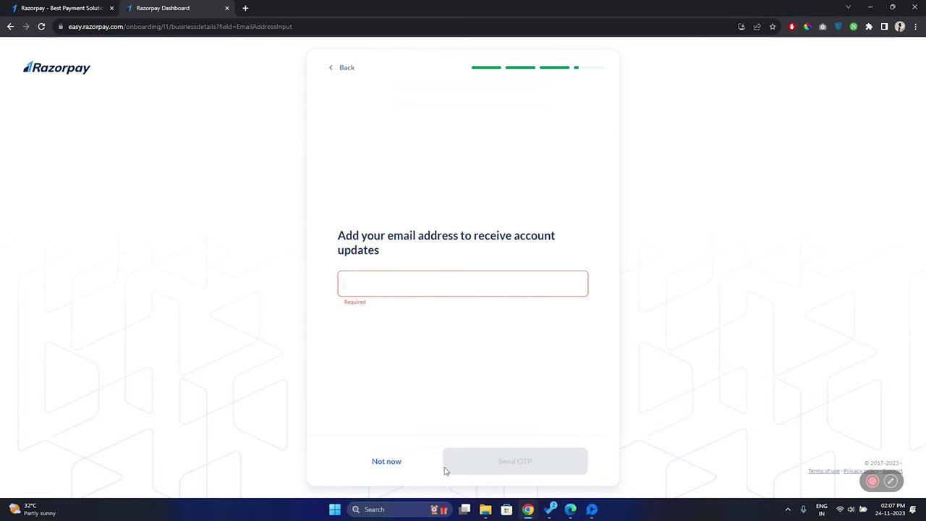
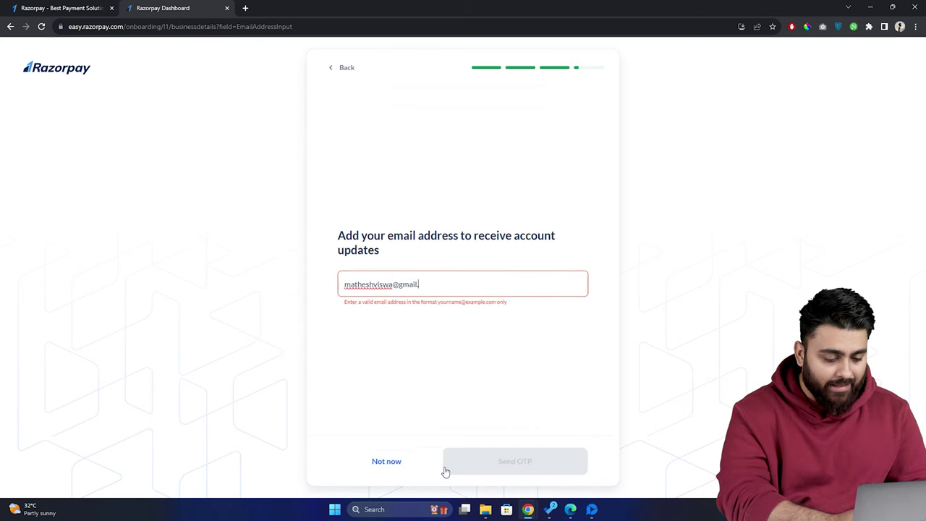
Enter the e-mail address and verify it with the code from Razorpay's e-mail.
{"action": "left_click", "coordinate": [490, 467]}
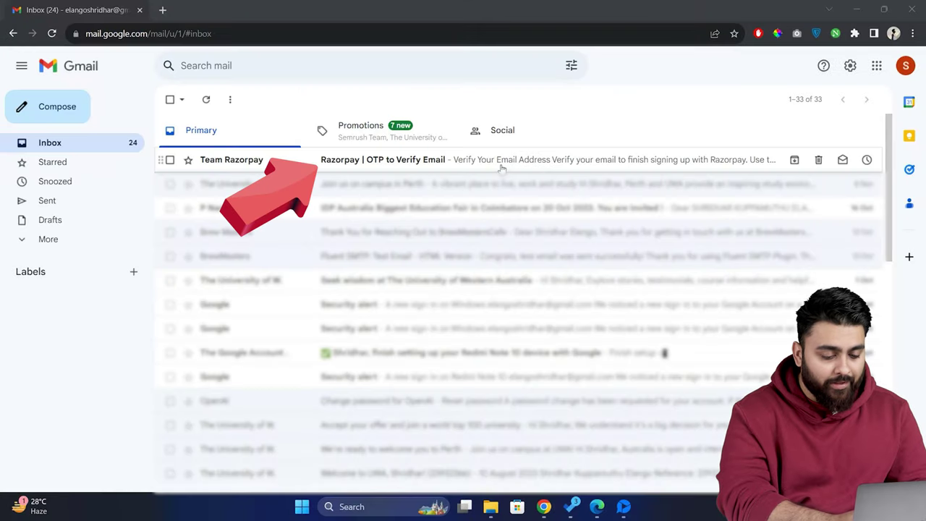
{"action": "left_click", "coordinate": [501, 168]}
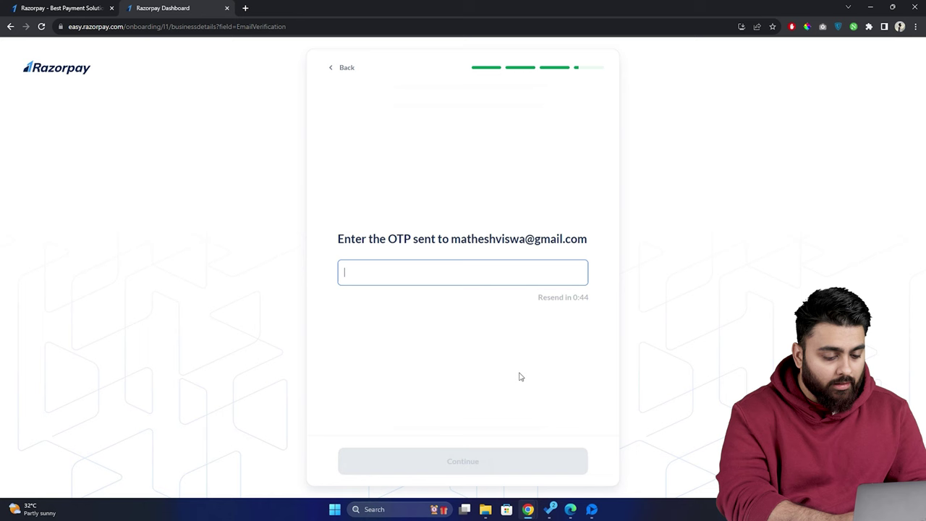
{"action": "key", "text": "ctrl+v"}
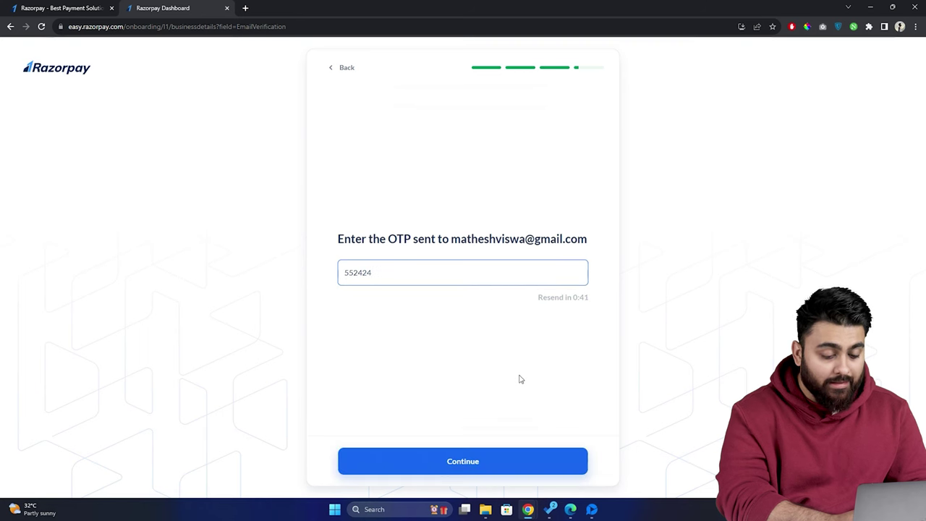
{"action": "left_click", "coordinate": [534, 462]}
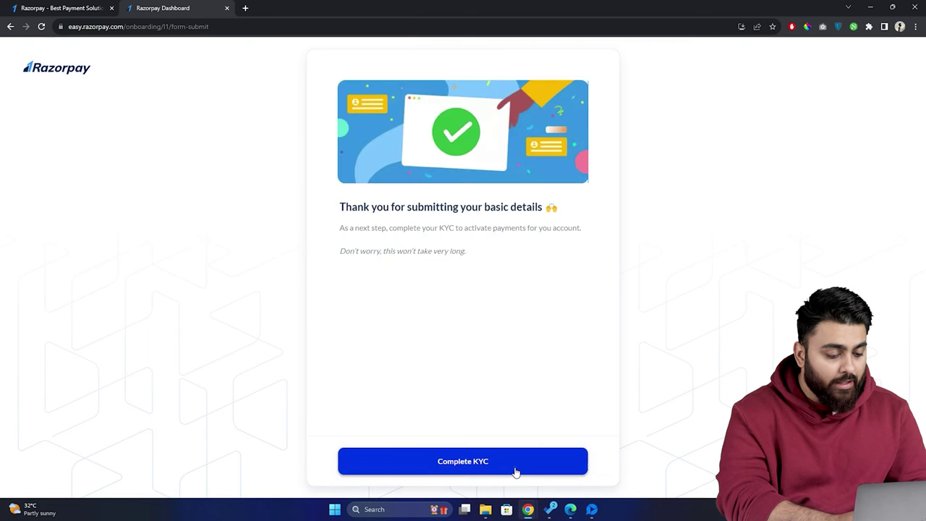
Start the KYC and fill in the business street address.
{"action": "left_click", "coordinate": [514, 473]}
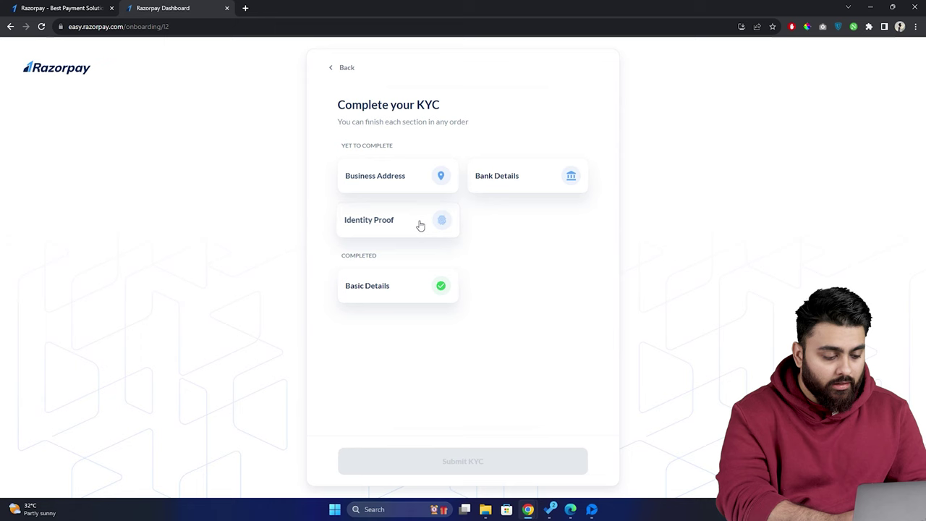
{"action": "left_click", "coordinate": [399, 184]}
{"action": "left_click", "coordinate": [463, 203]}
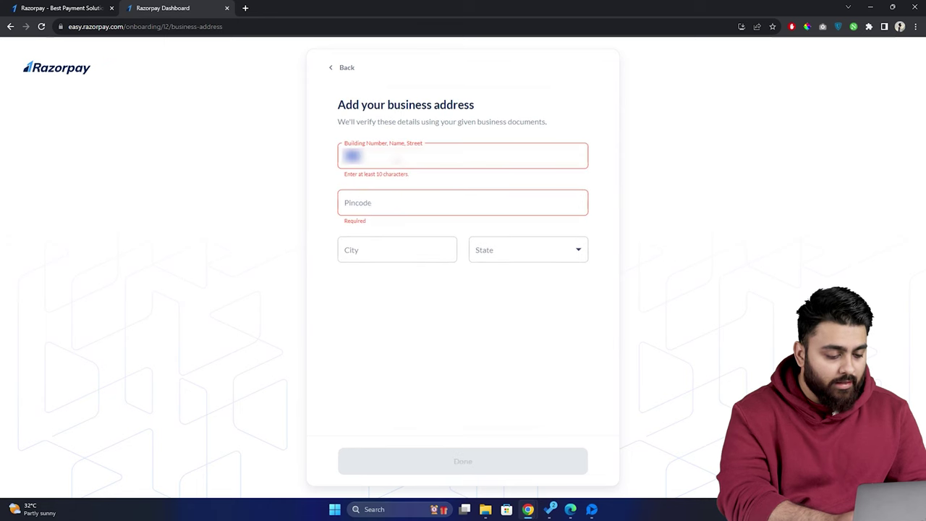
{"action": "left_click", "coordinate": [463, 156]}
{"action": "type", "text": "road"}
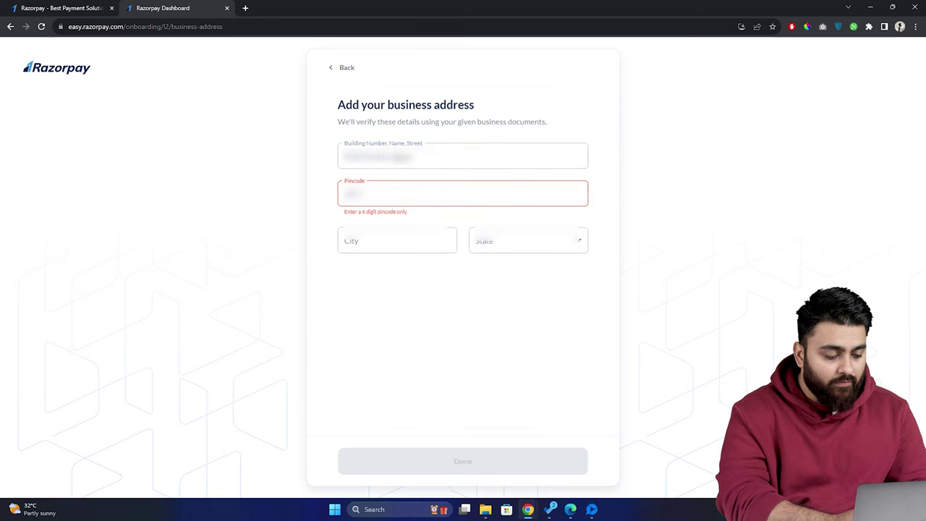
{"action": "key", "text": "Return"}
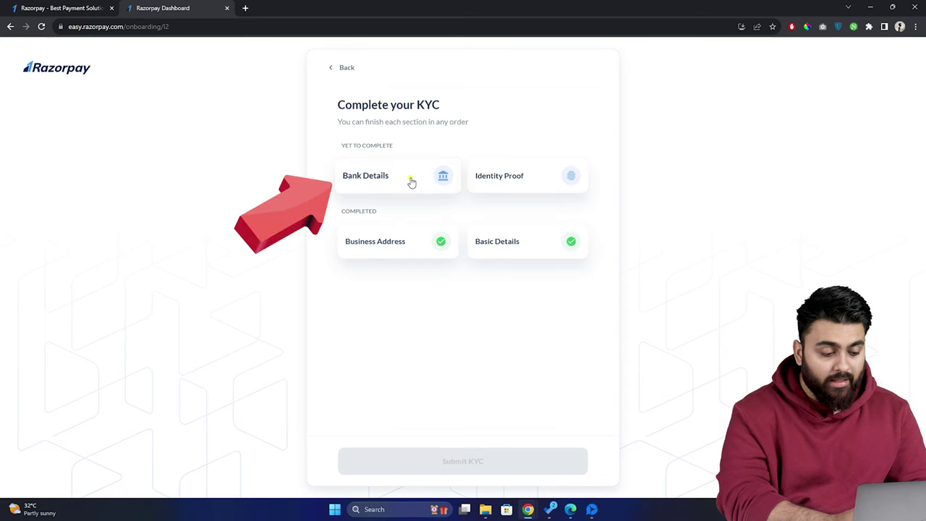
Enter the bank account number and IFSC code and save the bank details.
{"action": "left_click", "coordinate": [411, 182]}
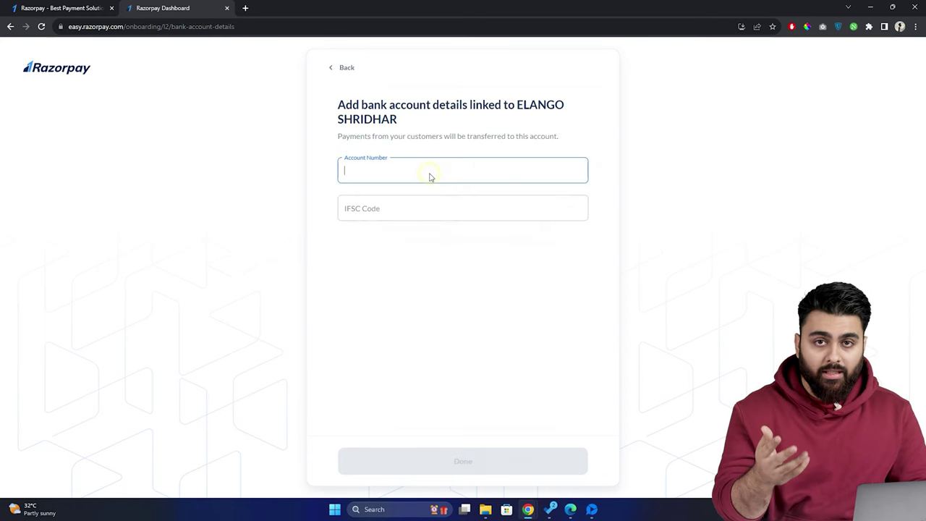
{"action": "left_click", "coordinate": [435, 211]}
{"action": "type", "text": "SB"}
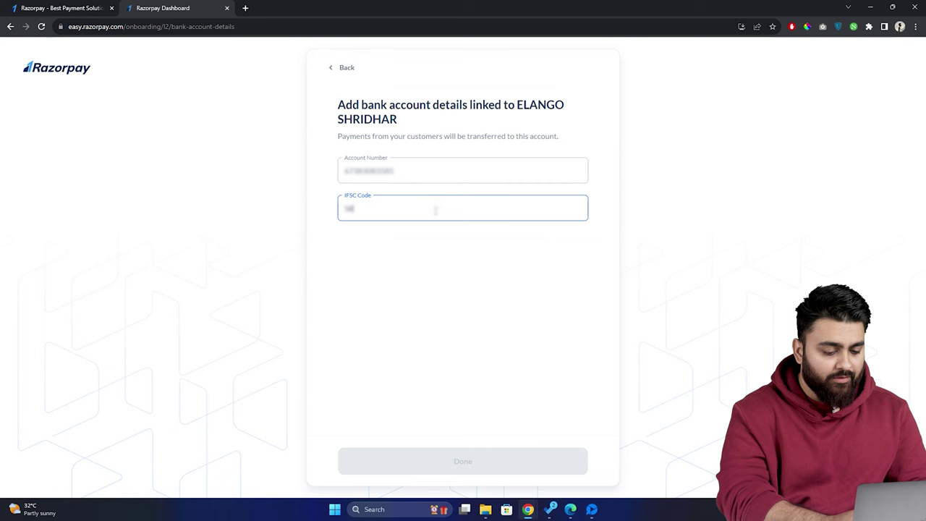
{"action": "type", "text": "123"}
{"action": "left_click", "coordinate": [499, 458]}
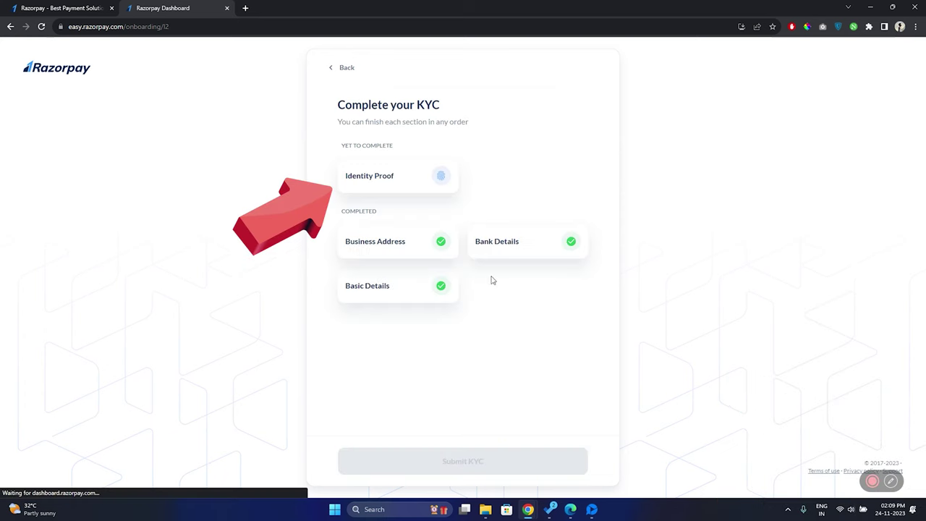
Choose manual Aadhaar ID proof upload and upload the Aadhaar Front image.
{"action": "left_click", "coordinate": [422, 191]}
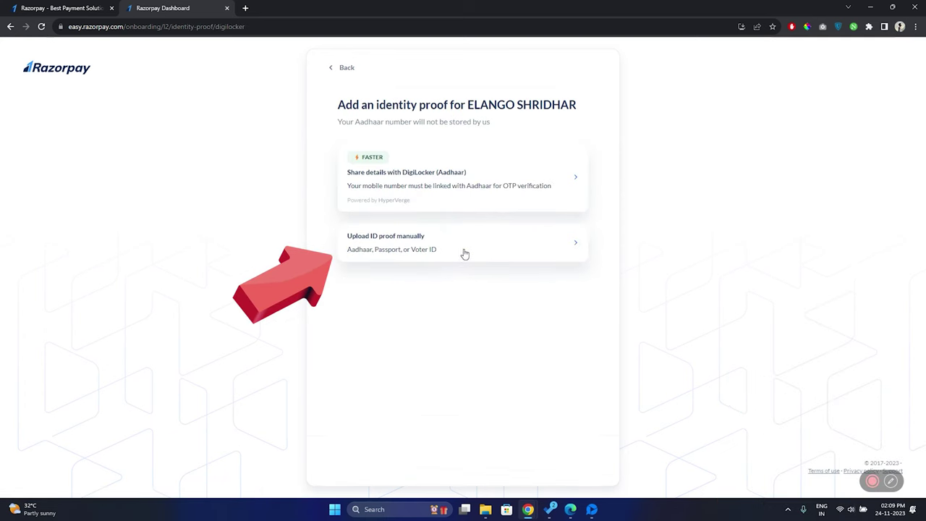
{"action": "left_click", "coordinate": [464, 254]}
{"action": "left_click", "coordinate": [460, 363]}
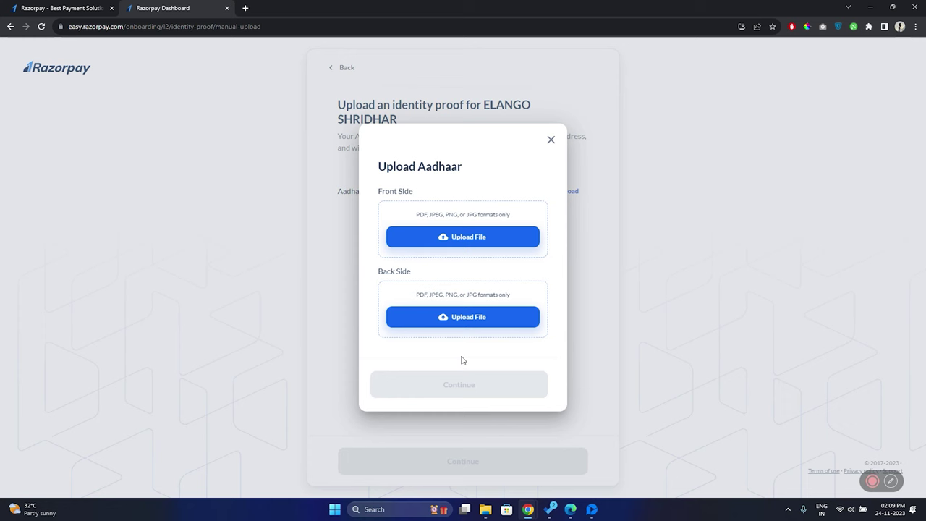
{"action": "left_click", "coordinate": [466, 236]}
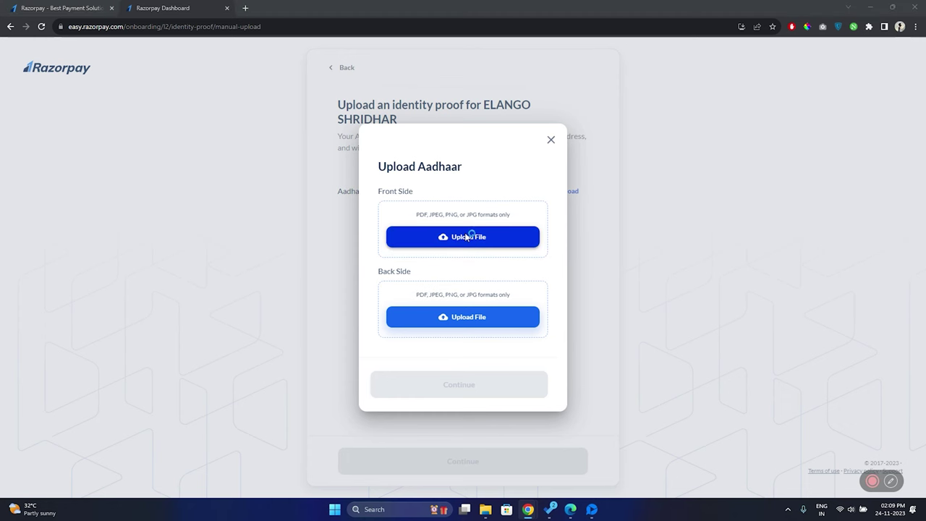
{"action": "left_click", "coordinate": [167, 107]}
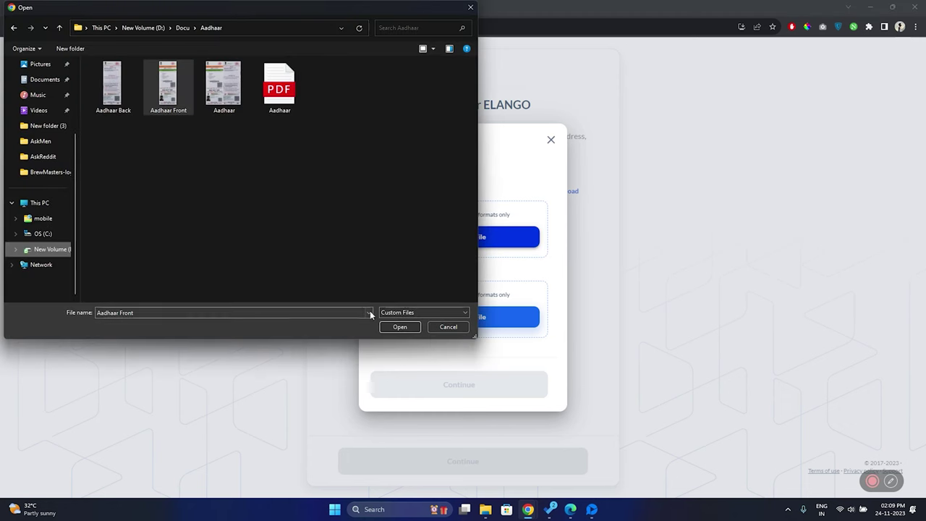
{"action": "left_click", "coordinate": [387, 327]}
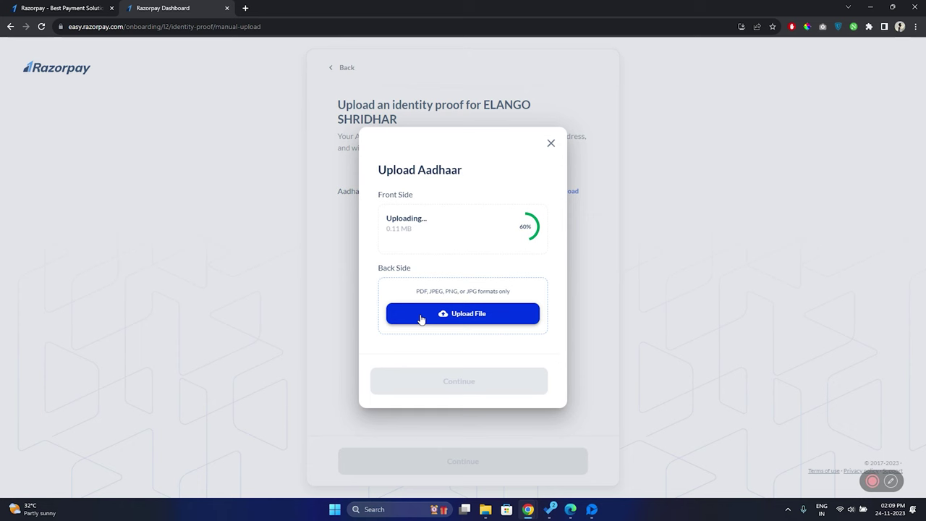
Upload the Aadhaar Back image, confirm both sides, and submit the KYC for review.
{"action": "left_click", "coordinate": [421, 318]}
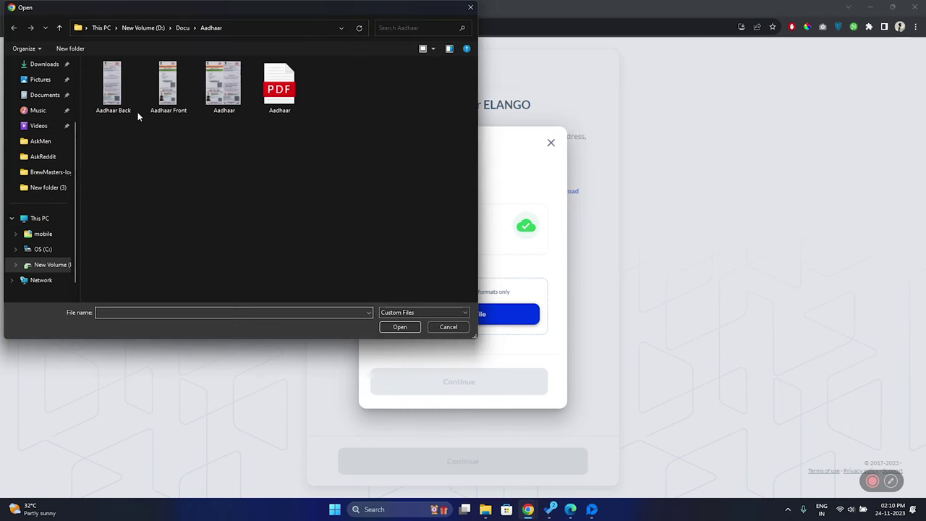
{"action": "left_click", "coordinate": [398, 326]}
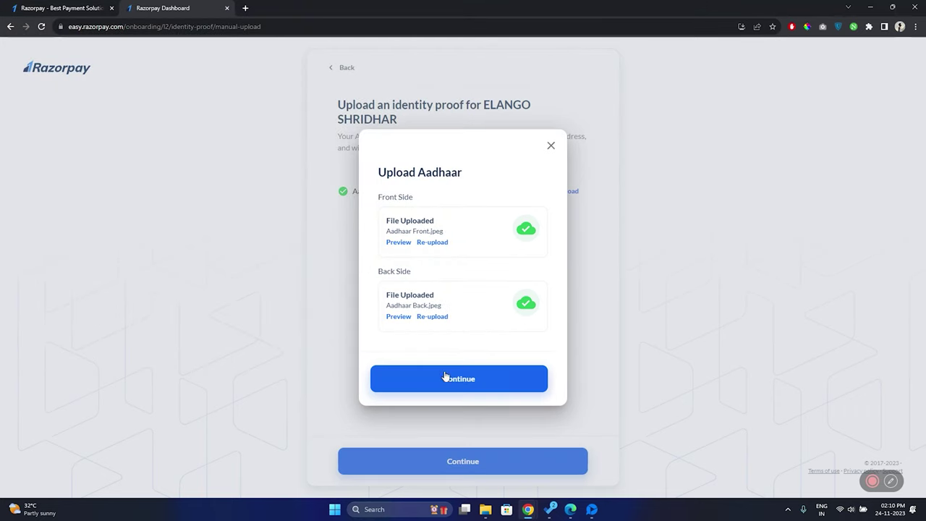
{"action": "left_click", "coordinate": [442, 378]}
{"action": "left_click", "coordinate": [454, 454]}
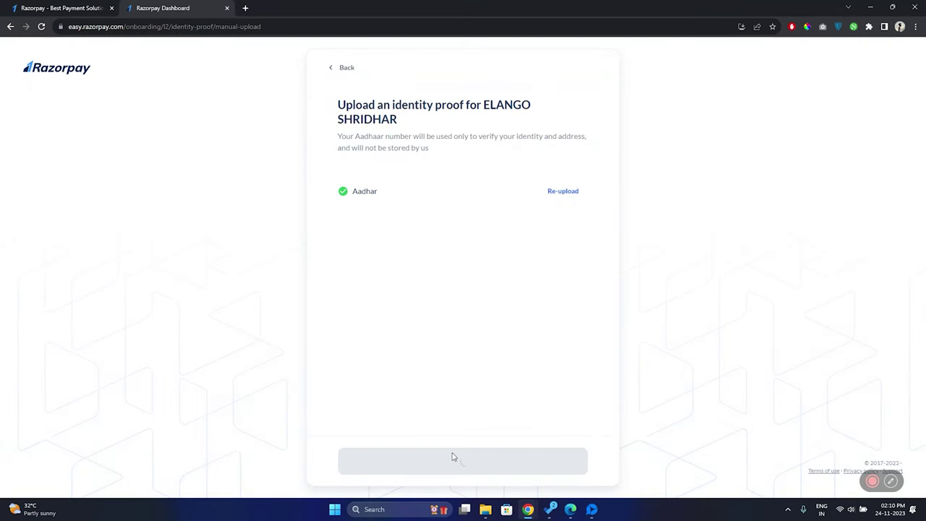
{"action": "left_click", "coordinate": [462, 456]}
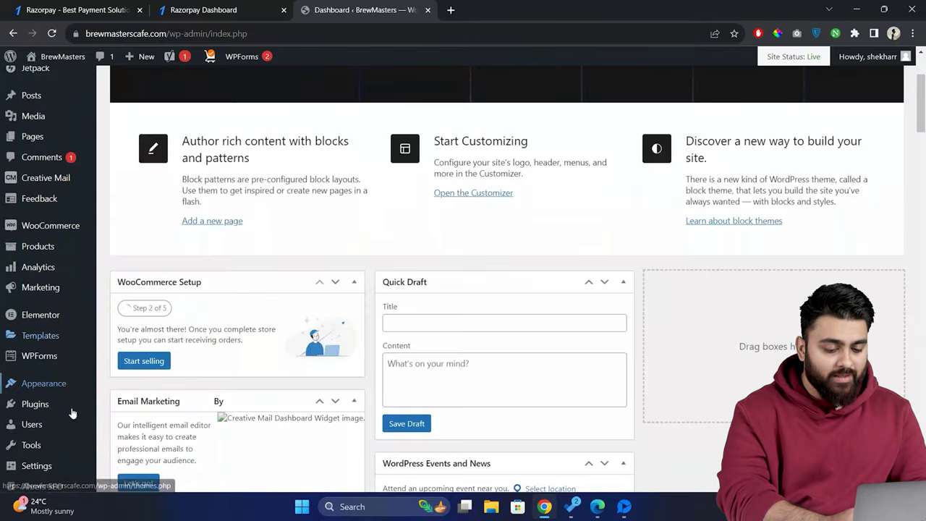
Search plugins for 'razorpay', then install and activate Razorpay for WooCommerce.
{"action": "mouse_move", "coordinate": [72, 409]}
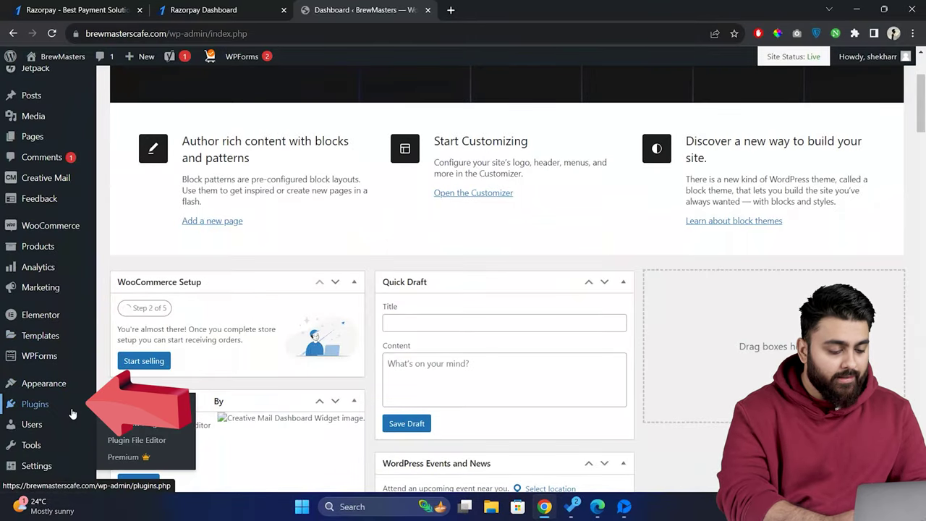
{"action": "left_click", "coordinate": [169, 426]}
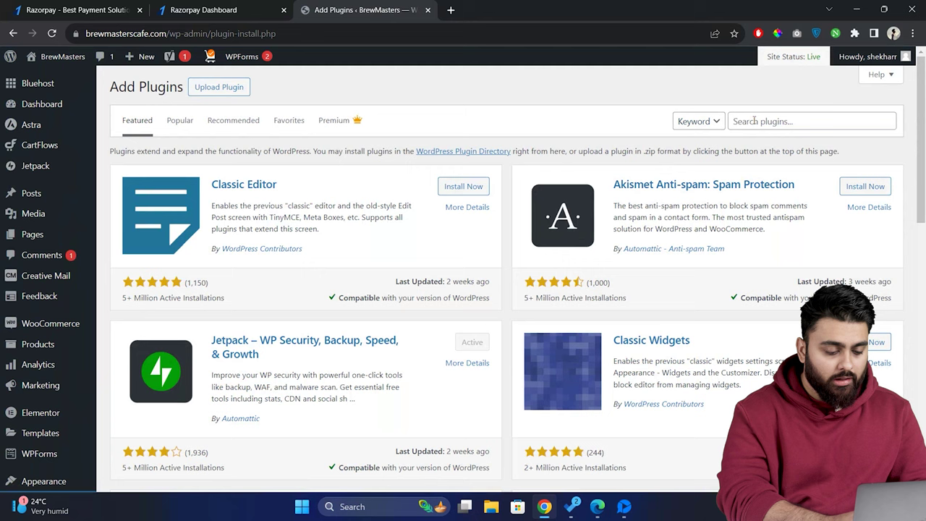
{"action": "left_click", "coordinate": [748, 123]}
{"action": "type", "text": "razo"}
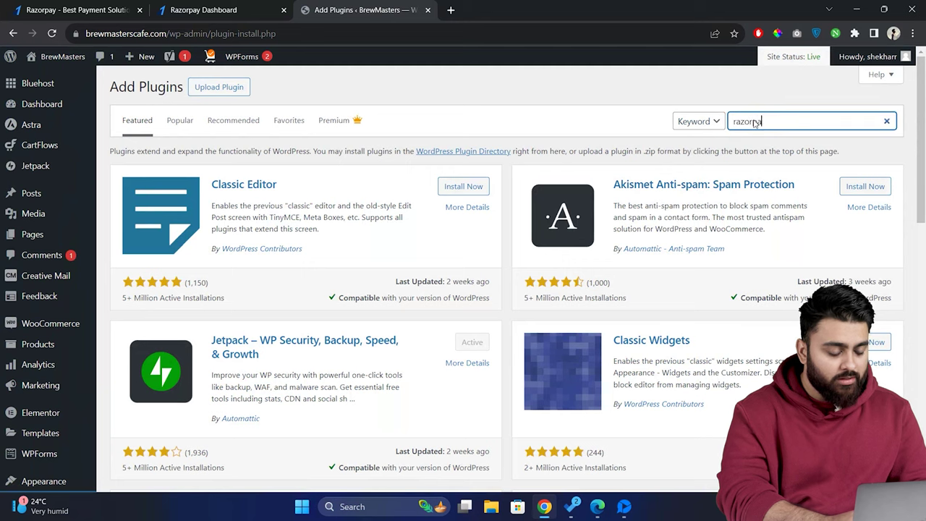
{"action": "type", "text": "rpay"}
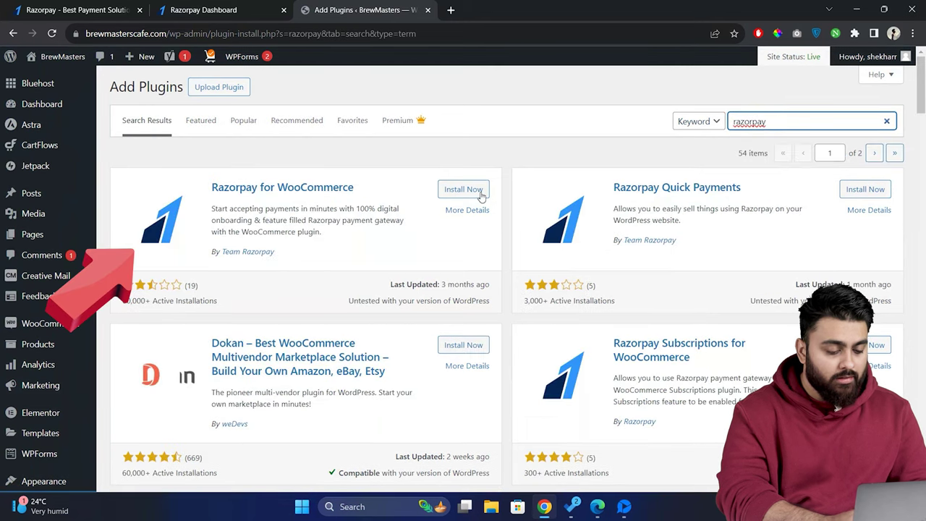
{"action": "left_click", "coordinate": [478, 190]}
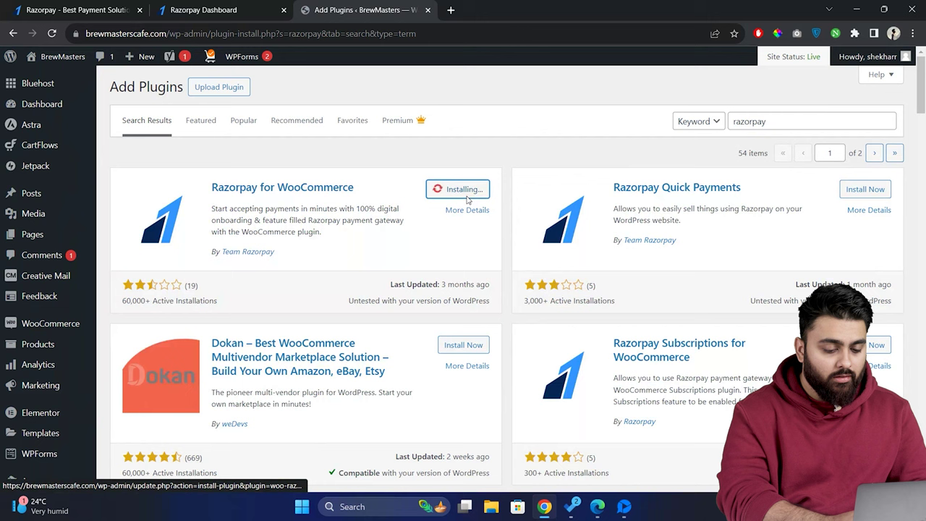
{"action": "left_click", "coordinate": [469, 191]}
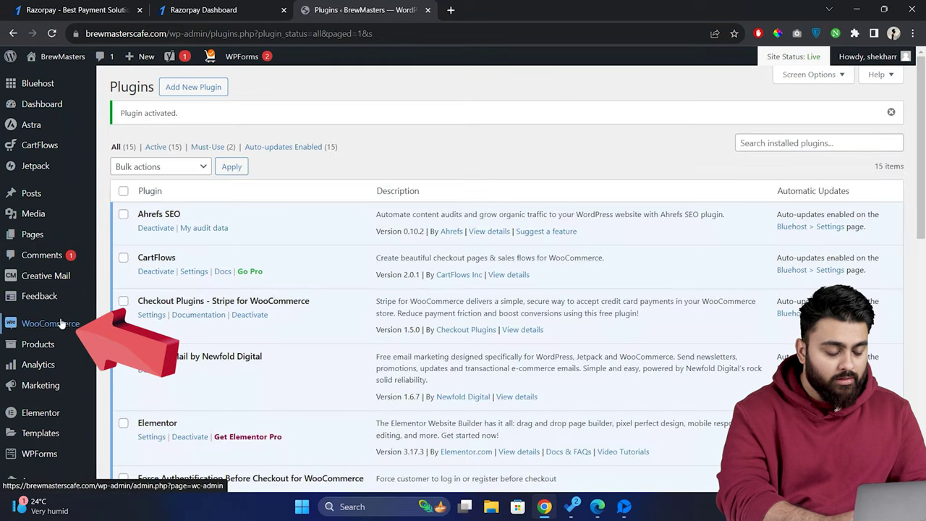
Bring up WooCommerce Settings on the Payments section.
{"action": "mouse_move", "coordinate": [61, 323]}
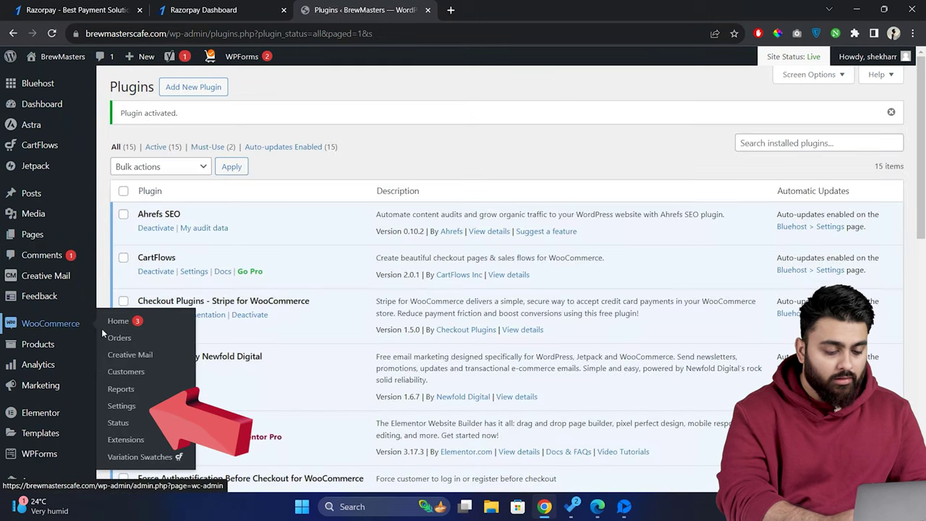
{"action": "left_click", "coordinate": [172, 409]}
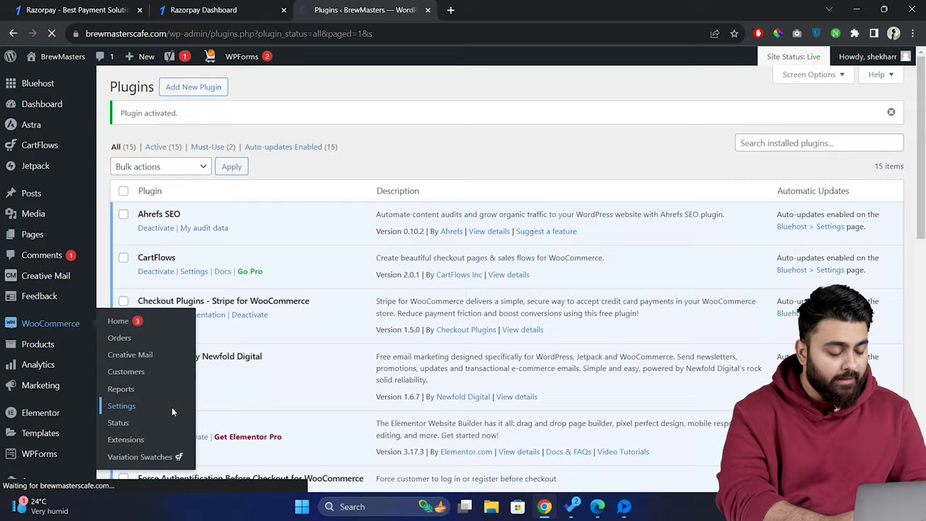
{"action": "left_click", "coordinate": [285, 134]}
Open Manage on the Razorpay payment row and select its empty Key ID field.
{"action": "scroll", "coordinate": [431, 215], "scroll_direction": "down", "scroll_amount": 4}
{"action": "scroll", "coordinate": [430, 214], "scroll_direction": "down", "scroll_amount": 3}
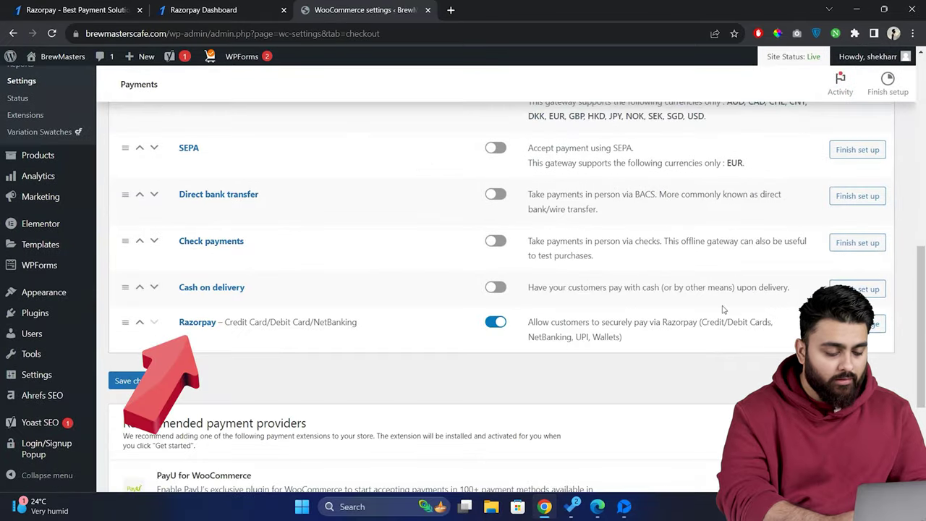
{"action": "left_click", "coordinate": [864, 324]}
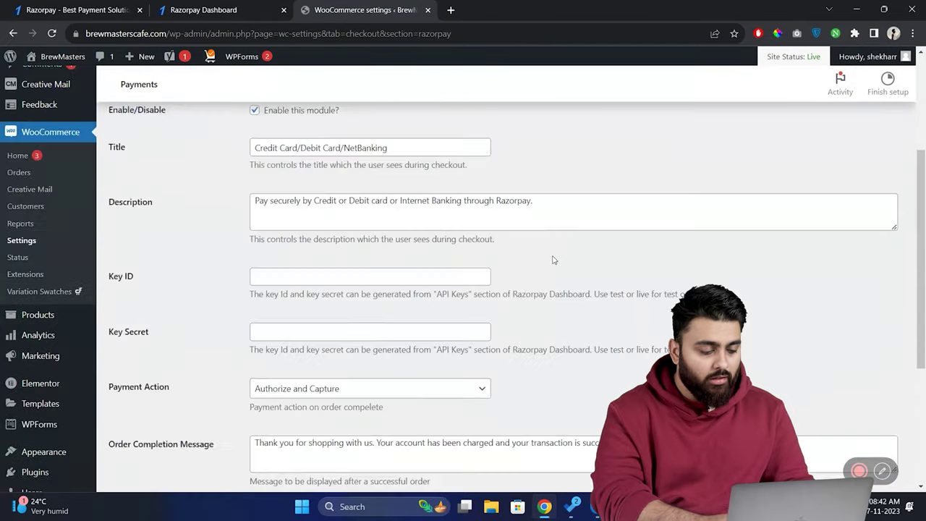
{"action": "left_click", "coordinate": [435, 267]}
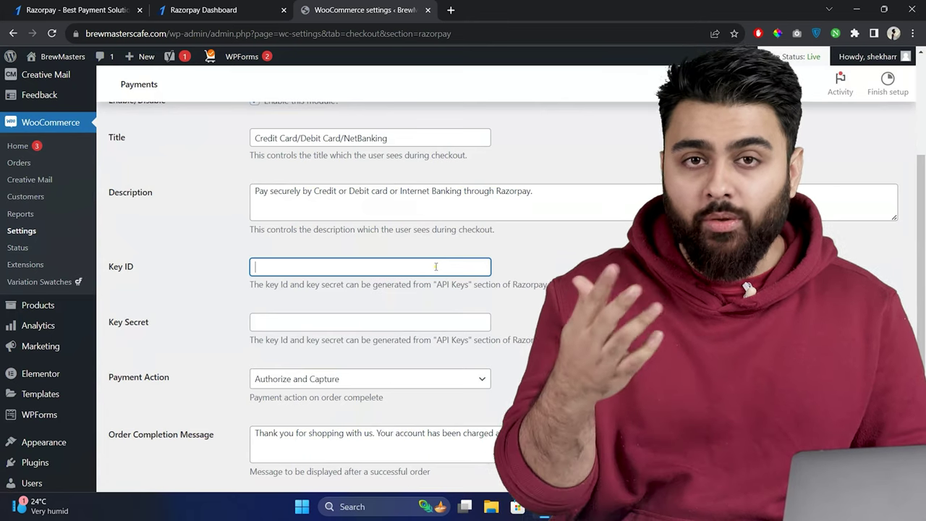
Generate a live key under API Keys and Plugins > API Keys in the Razorpay dashboard.
{"action": "left_click", "coordinate": [217, 11]}
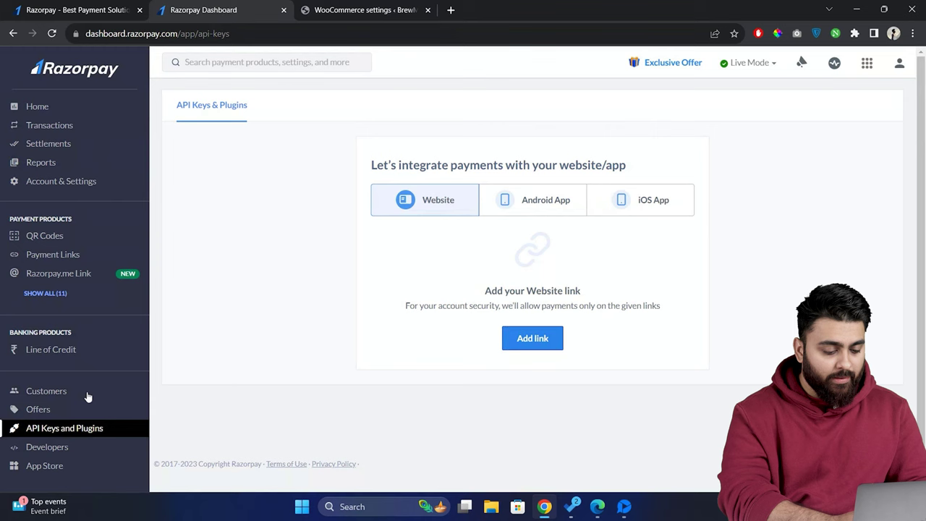
{"action": "left_click", "coordinate": [93, 435]}
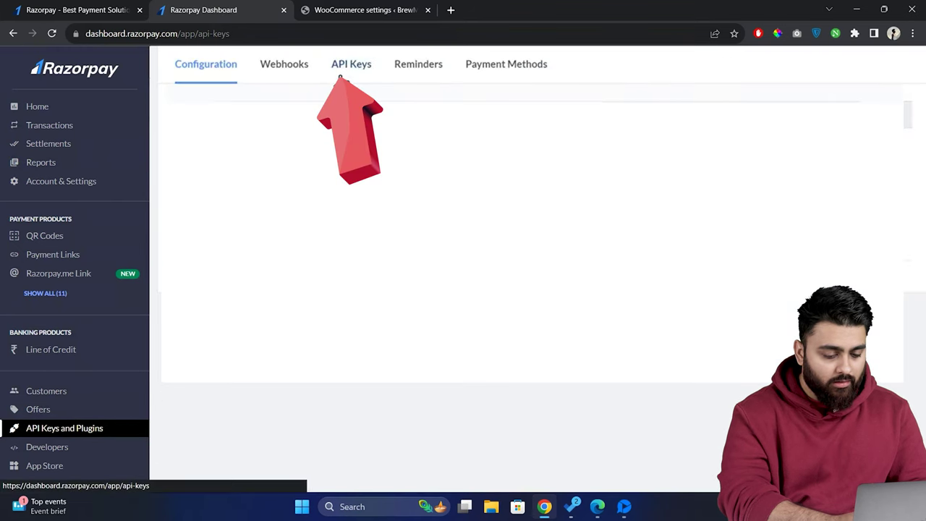
{"action": "left_click", "coordinate": [340, 76]}
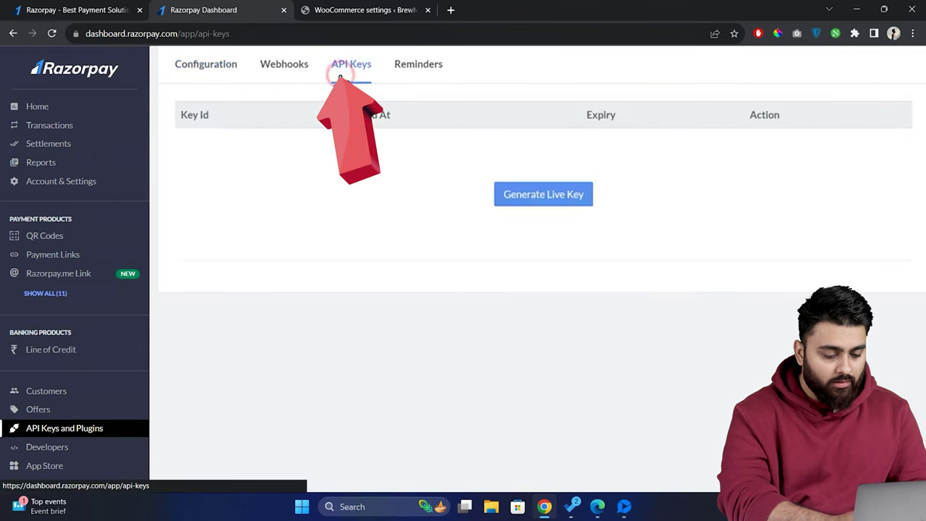
{"action": "left_click", "coordinate": [544, 196]}
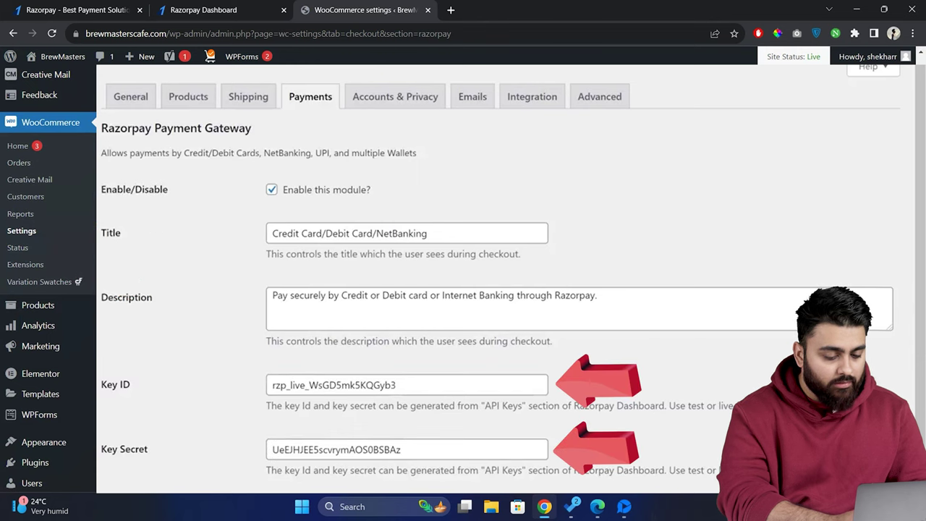
Scroll down the Razorpay gateway settings toward Save changes.
{"action": "scroll", "coordinate": [191, 449], "scroll_direction": "down", "scroll_amount": 5}
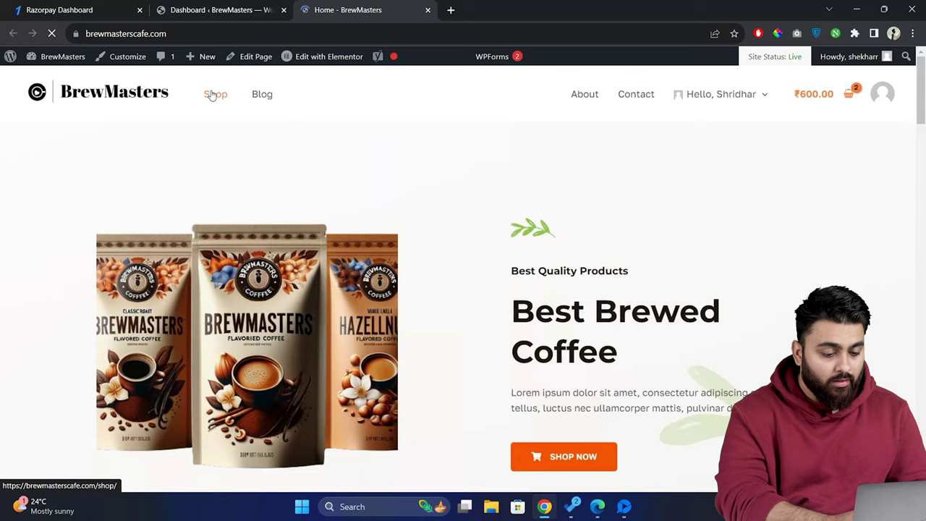
Add a Coffee Mug from the Shop to the cart and proceed to checkout.
{"action": "left_click", "coordinate": [211, 95]}
{"action": "left_click", "coordinate": [530, 320]}
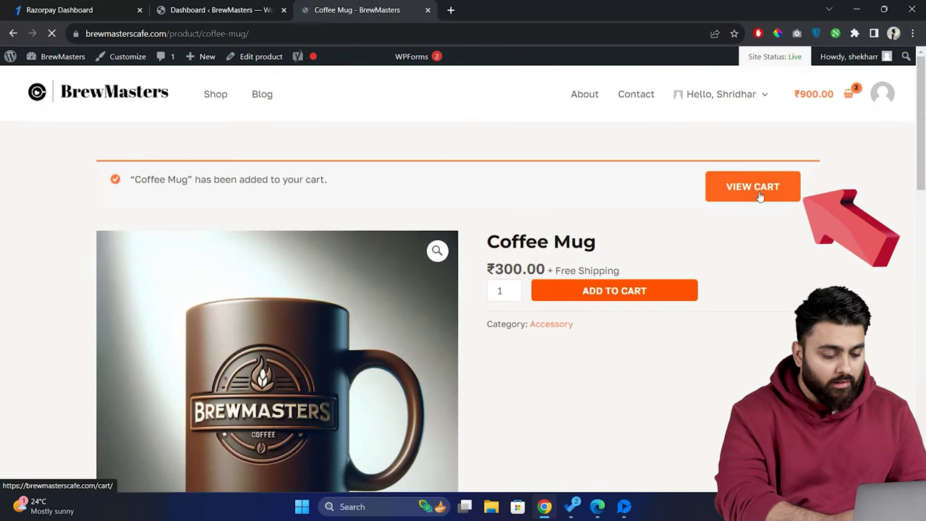
{"action": "left_click", "coordinate": [757, 191]}
{"action": "scroll", "coordinate": [674, 386], "scroll_direction": "down", "scroll_amount": 3}
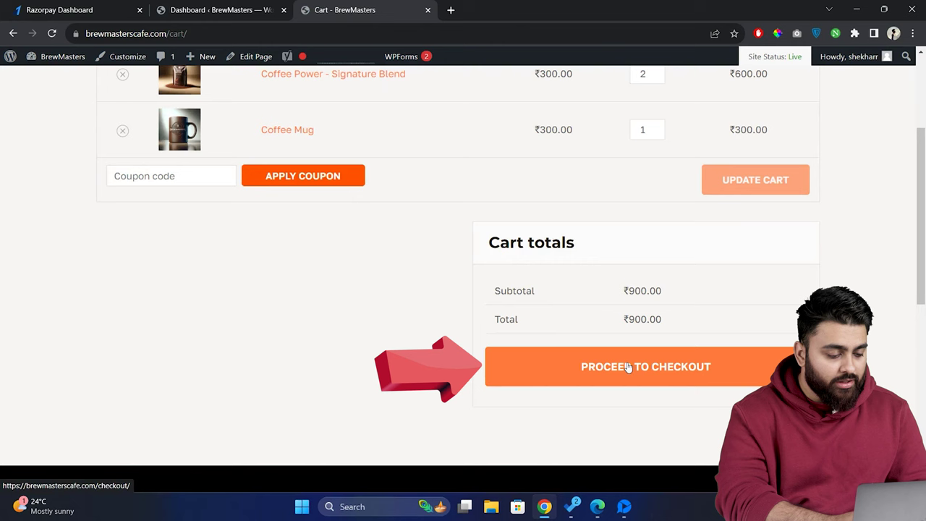
{"action": "left_click", "coordinate": [653, 366]}
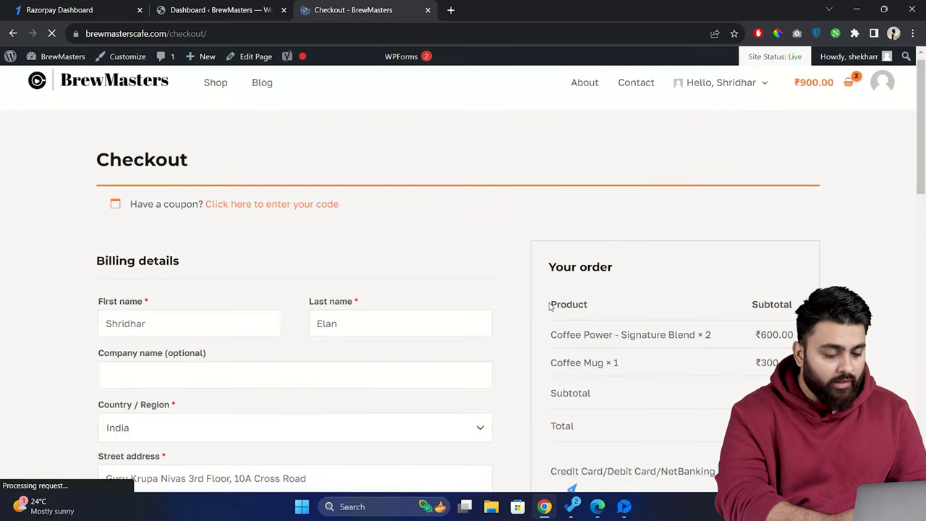
{"action": "scroll", "coordinate": [434, 229], "scroll_direction": "down", "scroll_amount": 4}
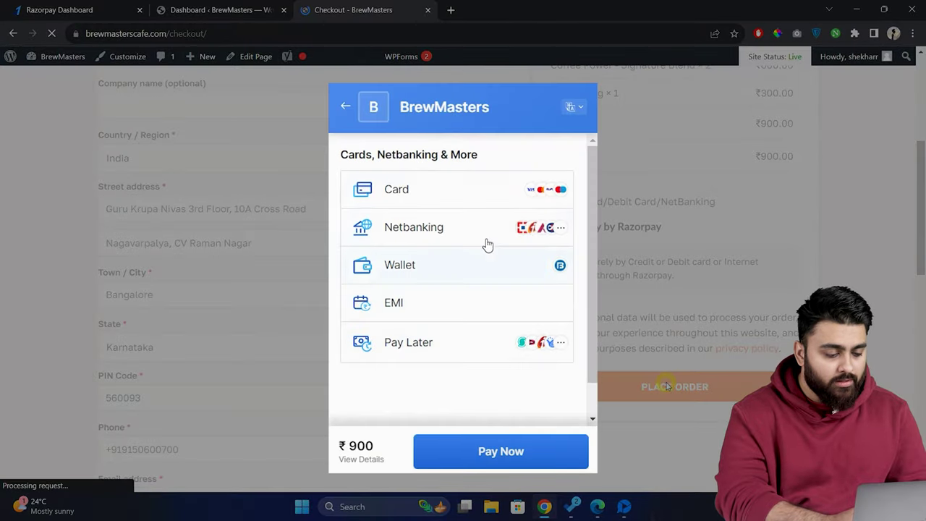
Pay the ₹900 BrewMasters order by card using the saved autofill card and its CVV.
{"action": "left_click", "coordinate": [484, 199]}
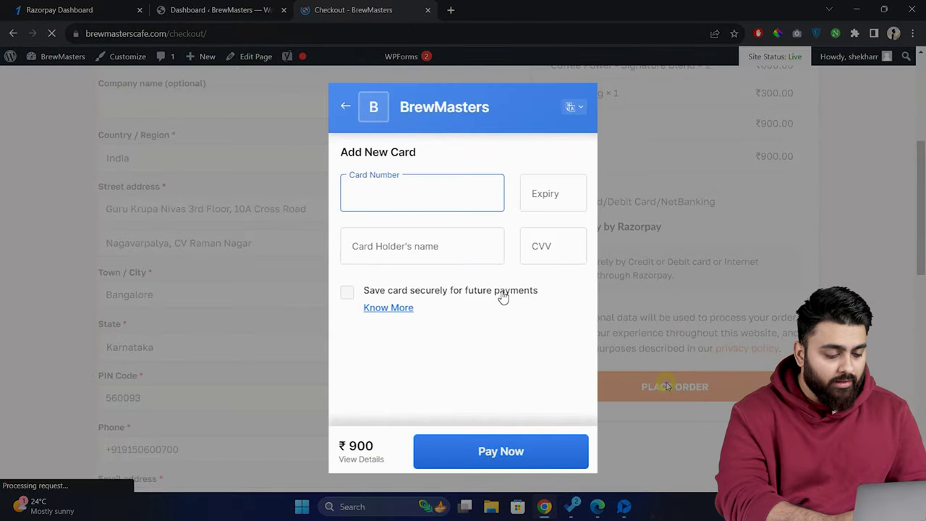
{"action": "left_click", "coordinate": [450, 210]}
{"action": "left_click", "coordinate": [482, 242]}
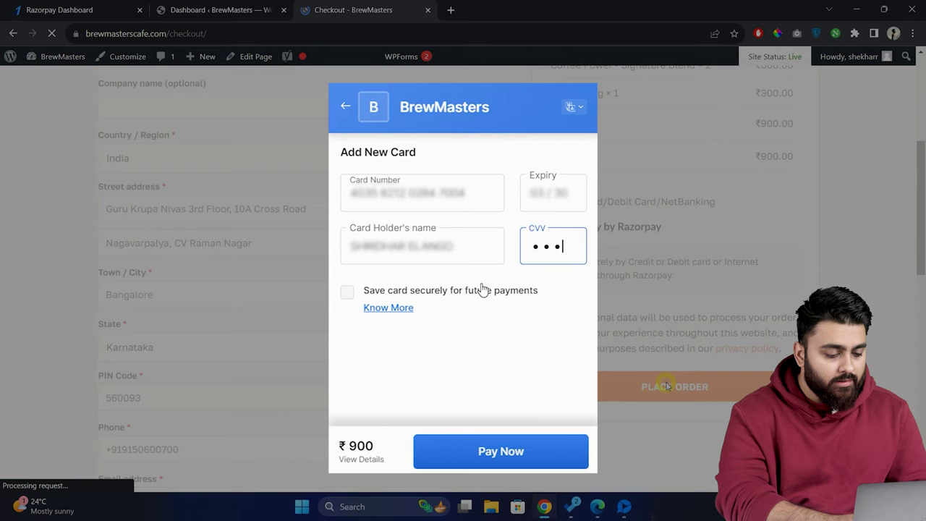
{"action": "left_click", "coordinate": [500, 451]}
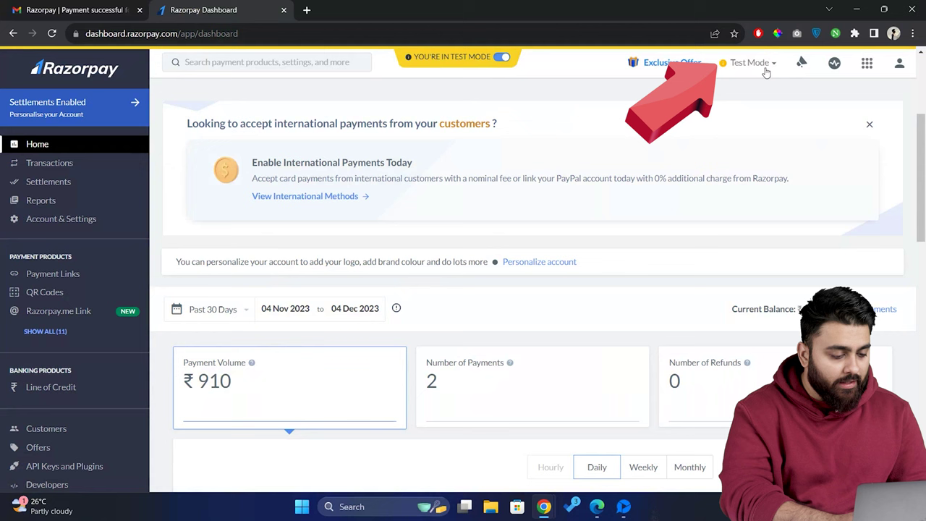
Switch the Razorpay account from Test Mode to Live Mode and bring up the transactions list.
{"action": "left_click", "coordinate": [766, 73]}
{"action": "left_click", "coordinate": [738, 118]}
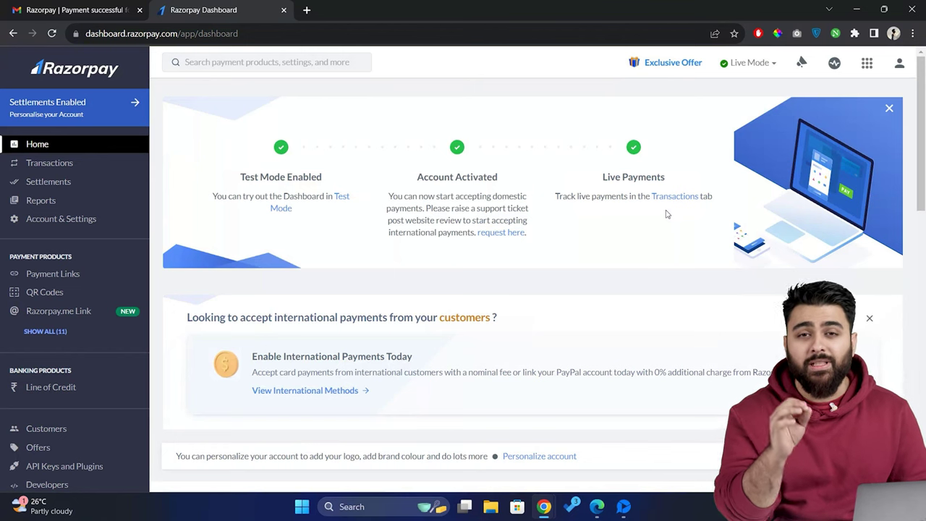
{"action": "left_click", "coordinate": [49, 163]}
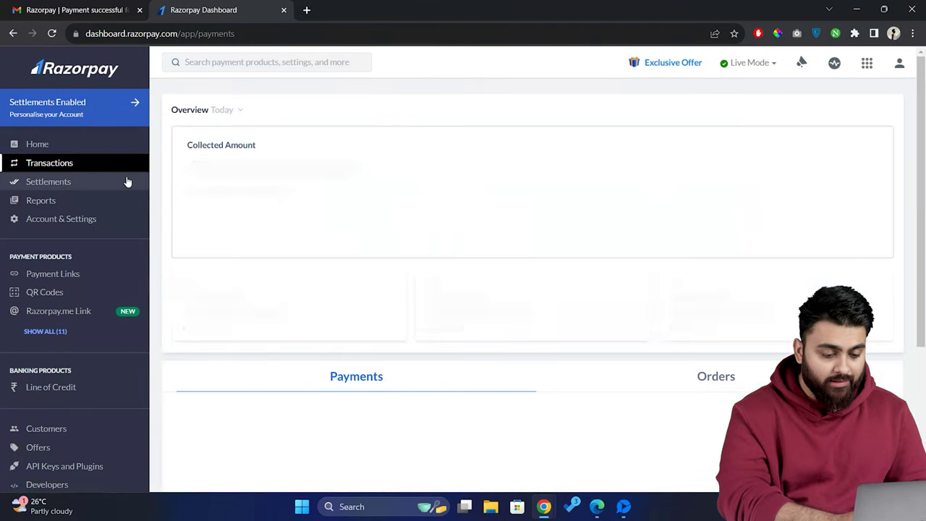
{"action": "scroll", "coordinate": [345, 217], "scroll_direction": "down", "scroll_amount": 2}
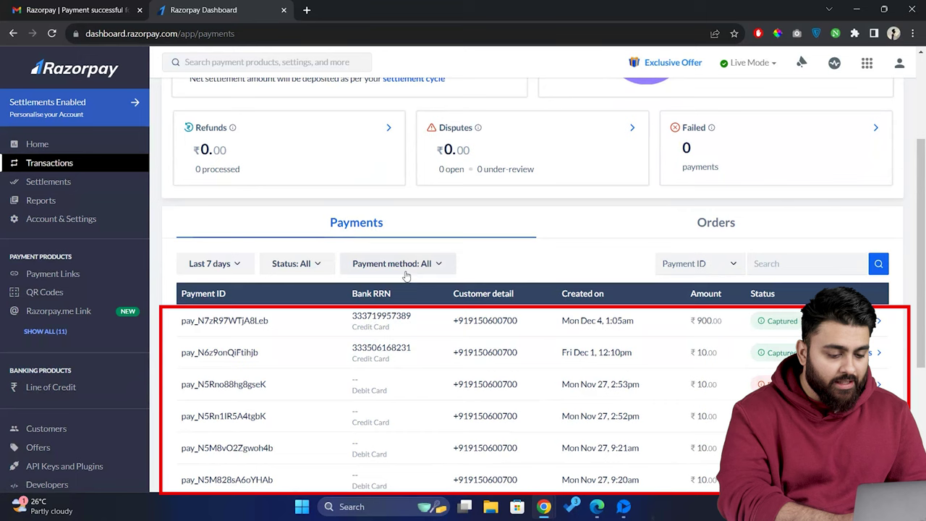
Issue a full ₹900 refund on the ₹900 payment.
{"action": "left_click", "coordinate": [533, 326]}
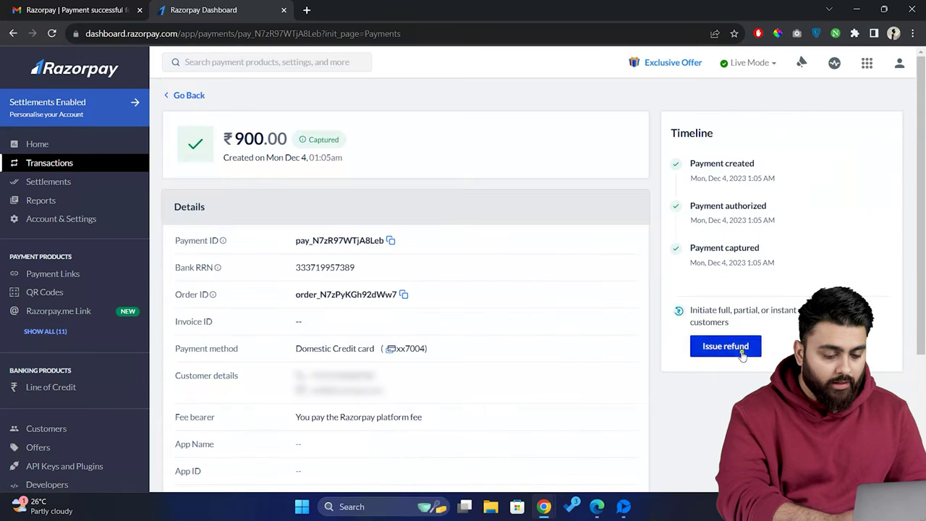
{"action": "left_click", "coordinate": [740, 351]}
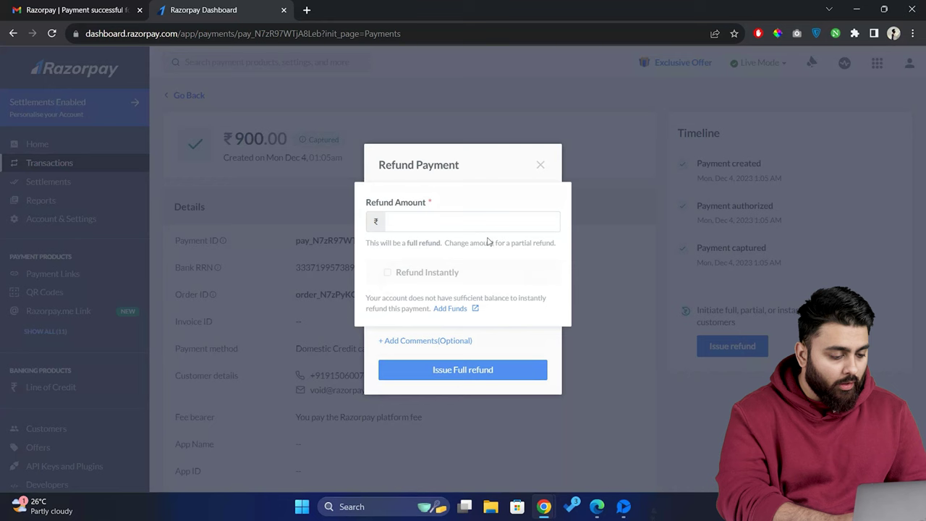
{"action": "left_click", "coordinate": [489, 226]}
{"action": "type", "text": "900"}
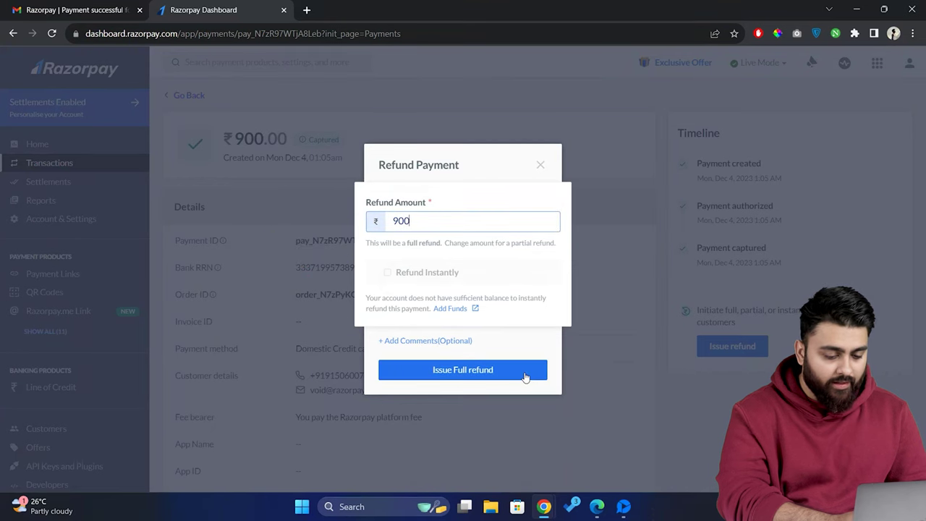
{"action": "left_click", "coordinate": [525, 377]}
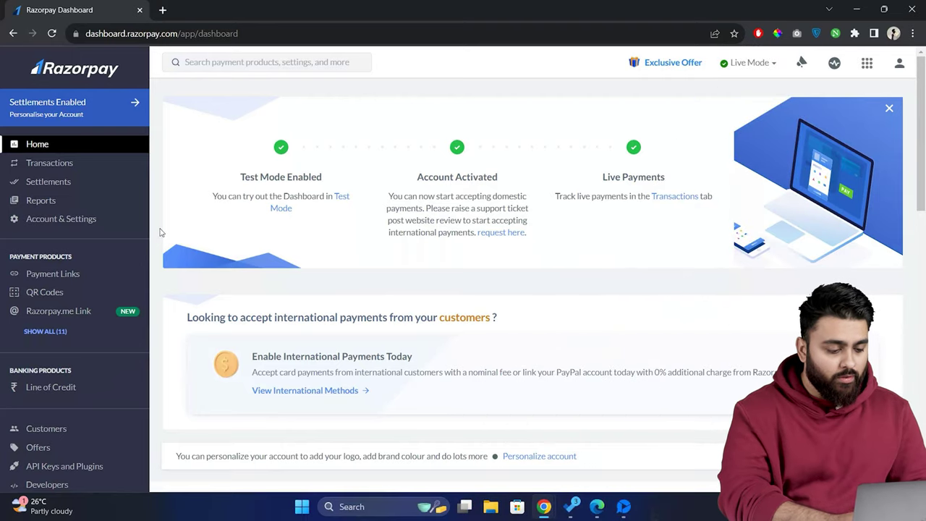
Set the checkout branding theme colour to red #FF4747 and save it.
{"action": "left_click", "coordinate": [124, 219]}
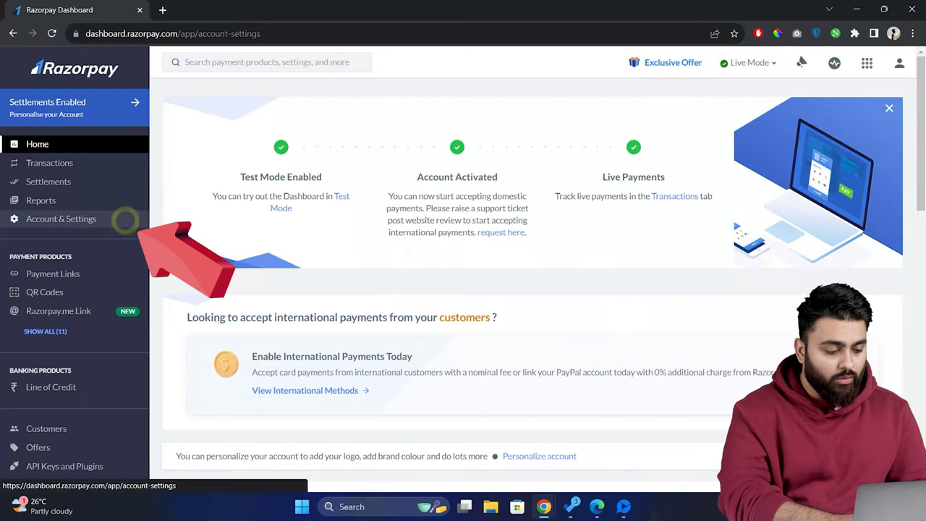
{"action": "scroll", "coordinate": [326, 284], "scroll_direction": "down", "scroll_amount": 5}
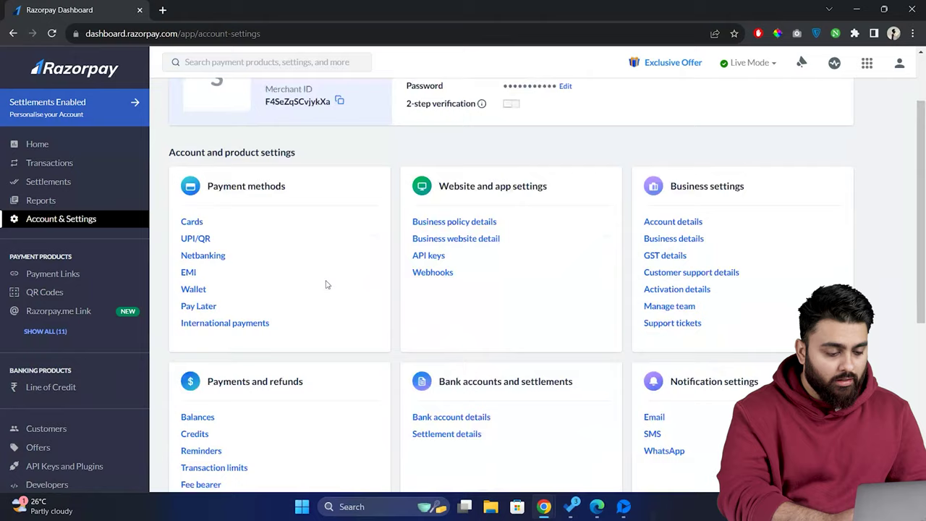
{"action": "scroll", "coordinate": [326, 285], "scroll_direction": "down", "scroll_amount": 1}
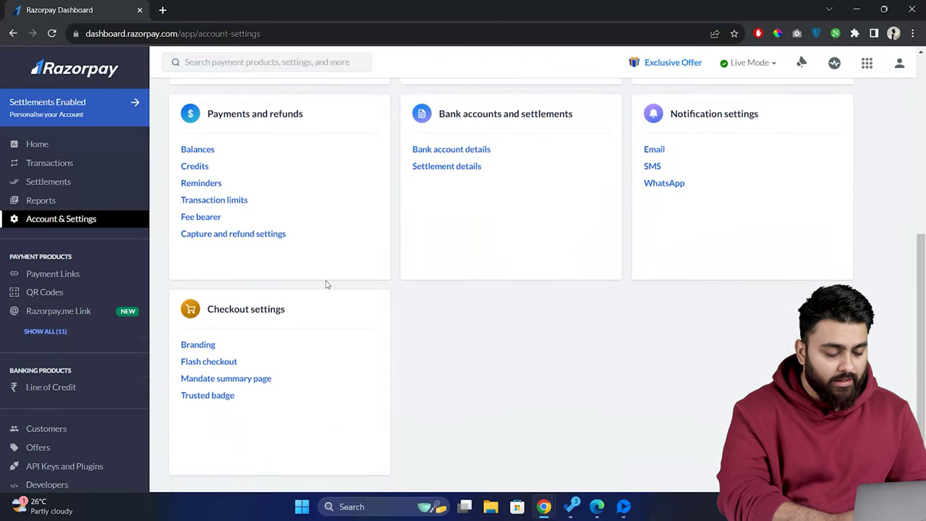
{"action": "left_click", "coordinate": [199, 320]}
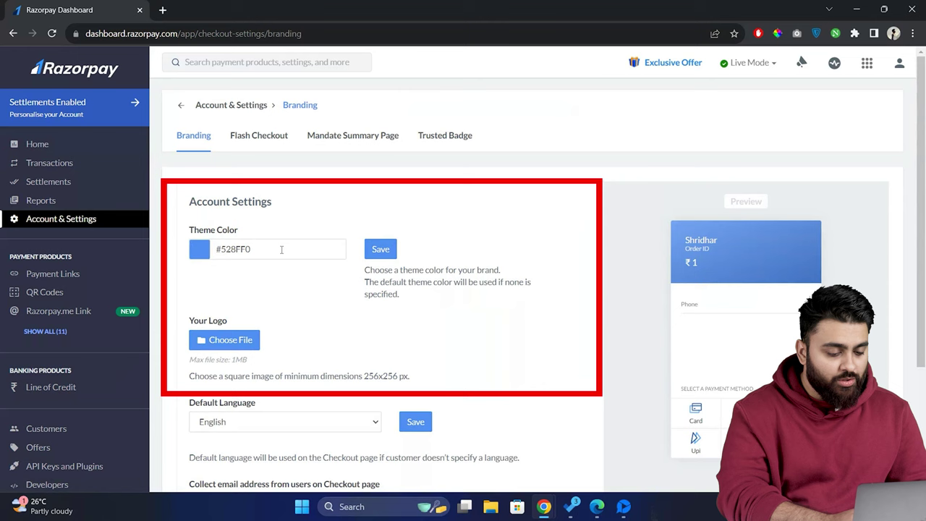
{"action": "left_click", "coordinate": [199, 248]}
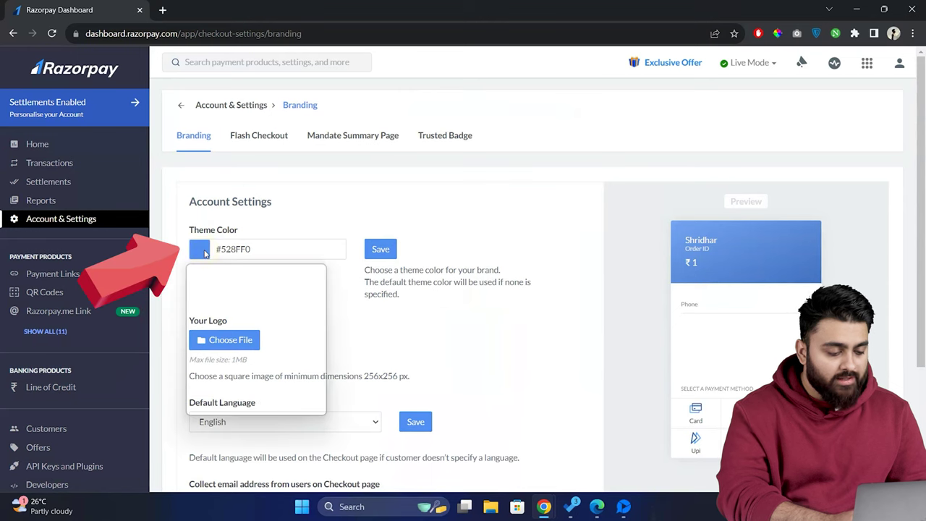
{"action": "left_click", "coordinate": [264, 267]}
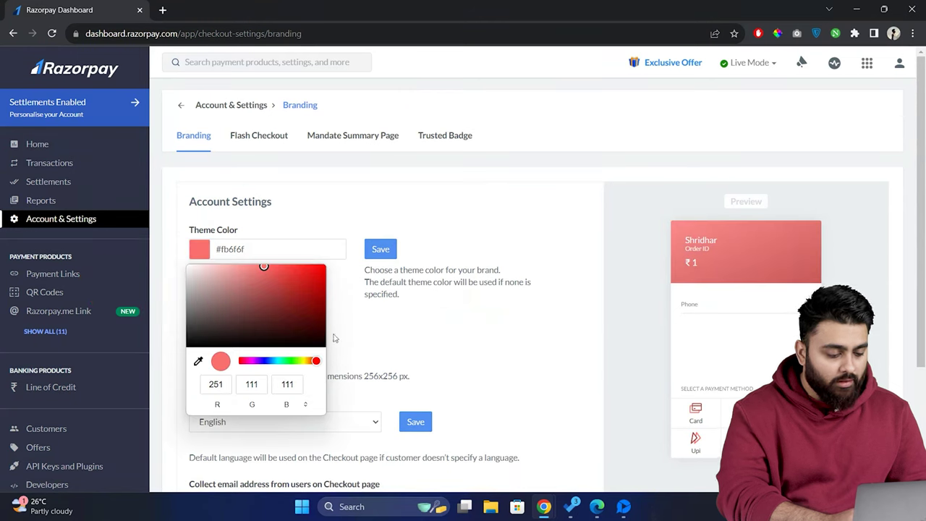
{"action": "left_click", "coordinate": [282, 268]}
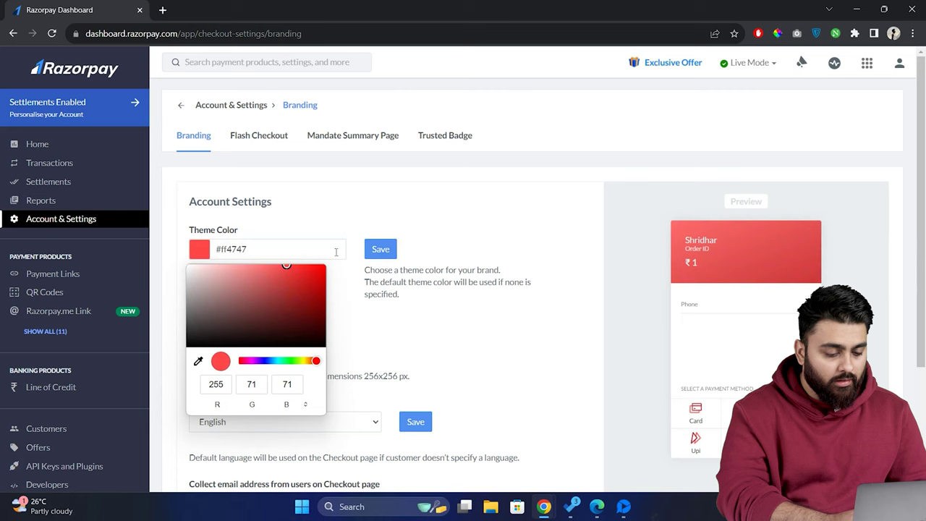
{"action": "left_click", "coordinate": [381, 248]}
Upload the BrewMasters-logos_transparent image as the checkout logo.
{"action": "scroll", "coordinate": [362, 319], "scroll_direction": "down", "scroll_amount": 1}
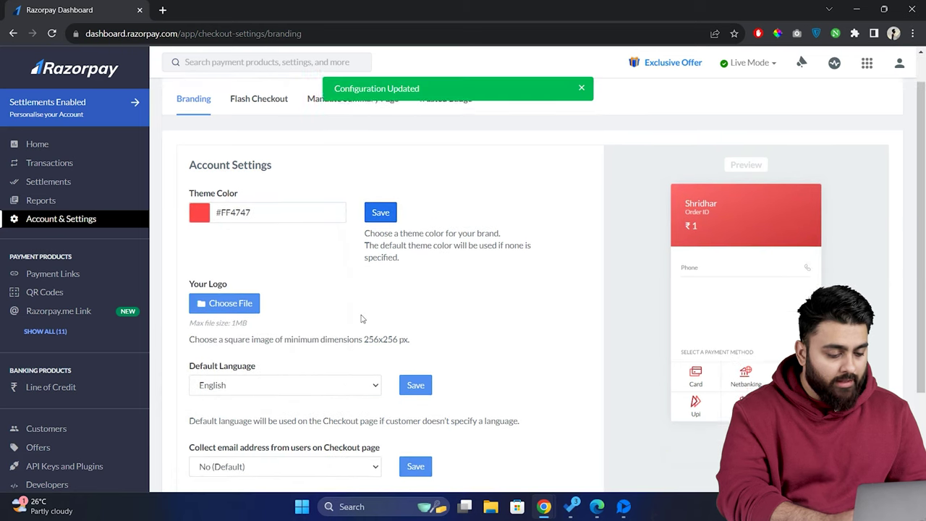
{"action": "left_click", "coordinate": [239, 282]}
{"action": "left_click", "coordinate": [144, 138]}
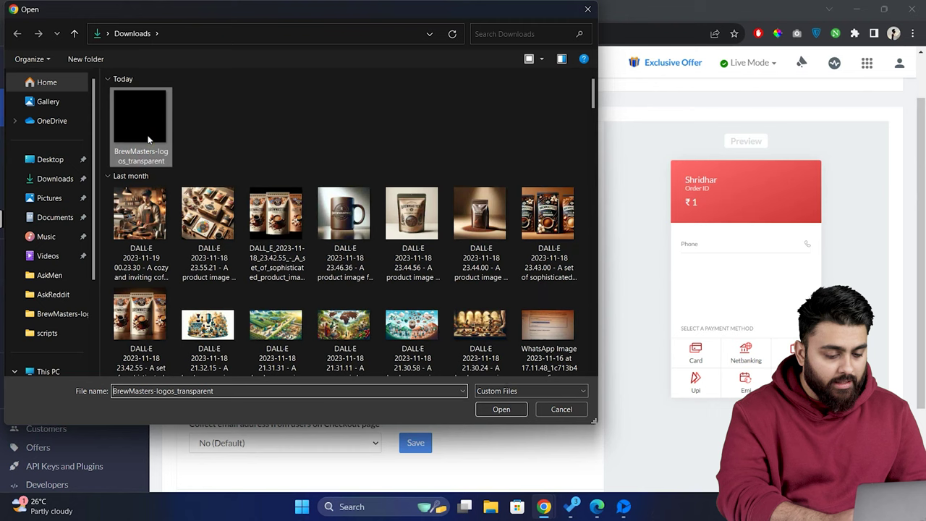
{"action": "left_click", "coordinate": [499, 409]}
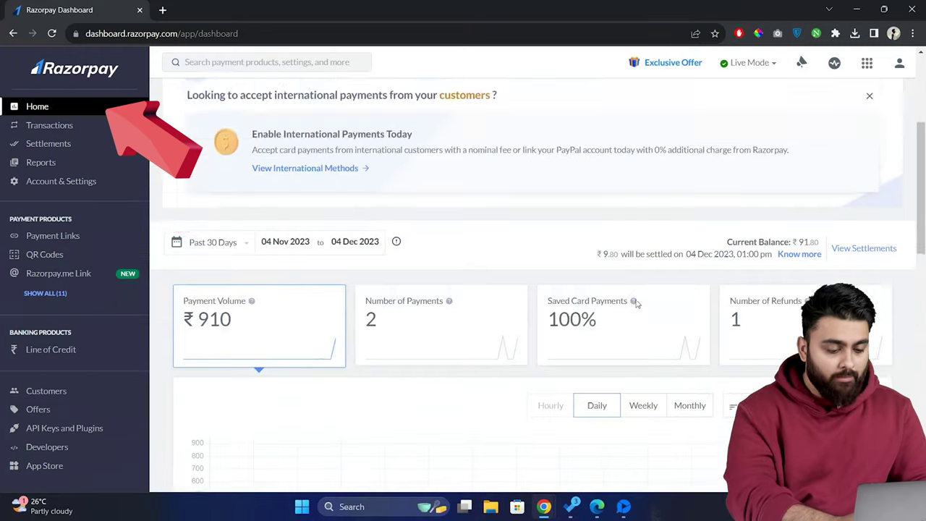
Switch the volume chart to weekly, then monthly, then back to daily.
{"action": "scroll", "coordinate": [637, 304], "scroll_direction": "down", "scroll_amount": 2}
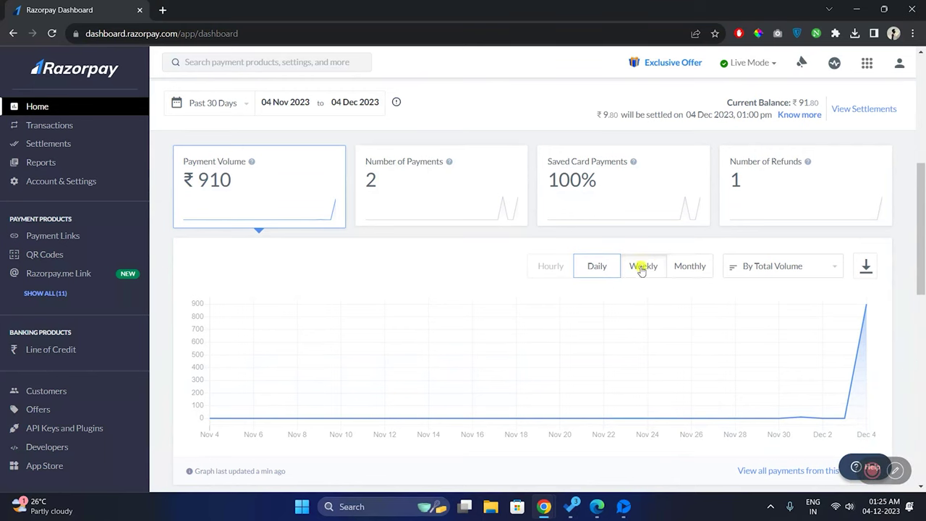
{"action": "left_click", "coordinate": [641, 269]}
{"action": "left_click", "coordinate": [687, 269]}
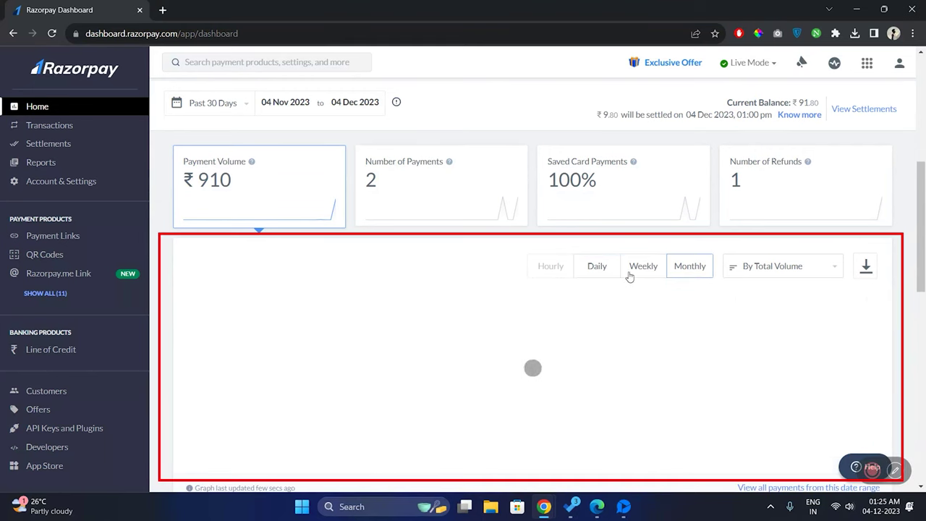
{"action": "left_click", "coordinate": [604, 272]}
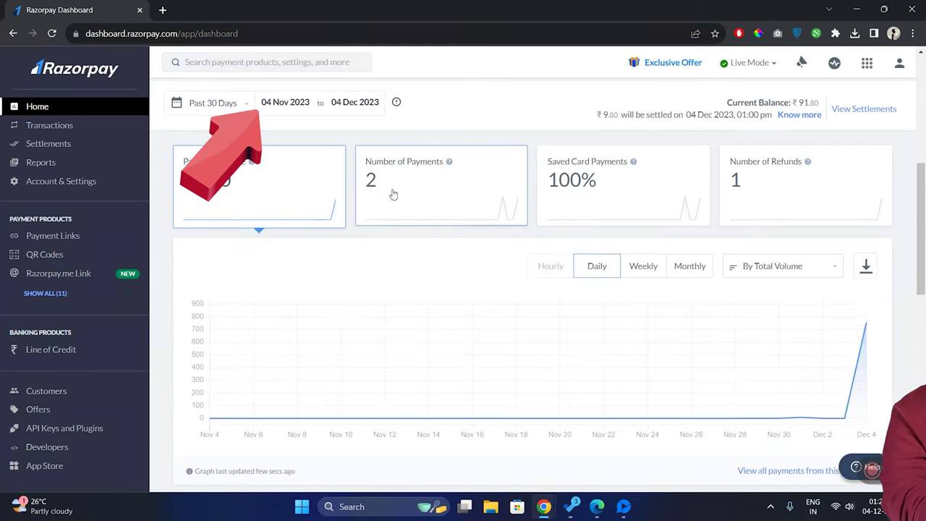
Start the date range on 3 Nov 2023, then show recent settlements and recent refunds.
{"action": "left_click", "coordinate": [300, 104]}
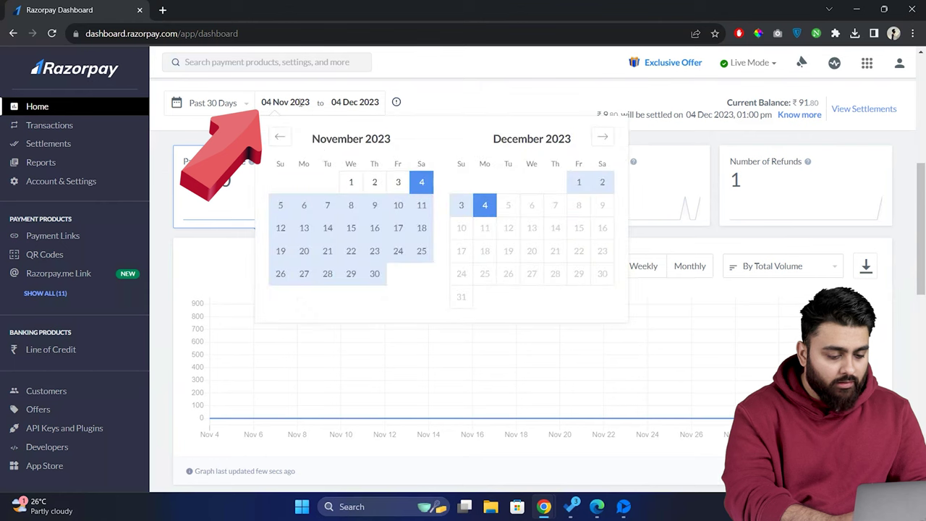
{"action": "left_click", "coordinate": [400, 182]}
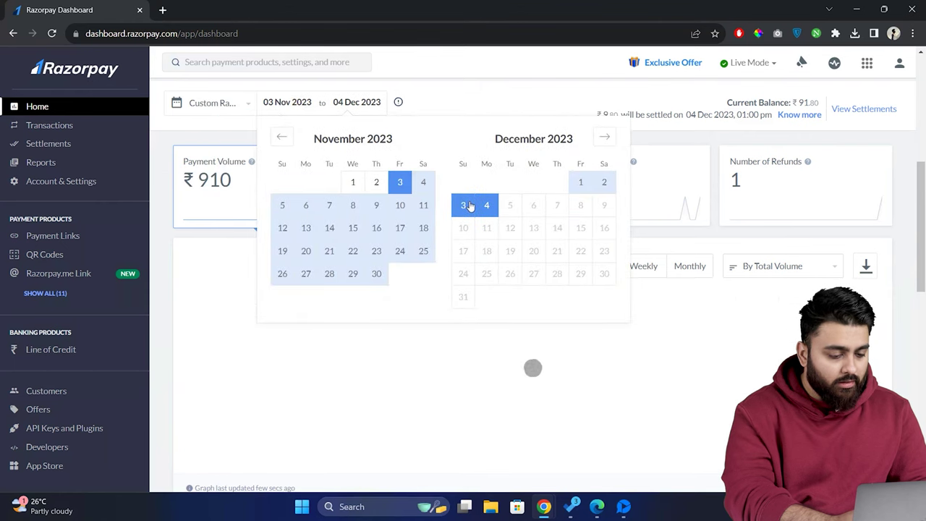
{"action": "scroll", "coordinate": [468, 206], "scroll_direction": "down", "scroll_amount": 10}
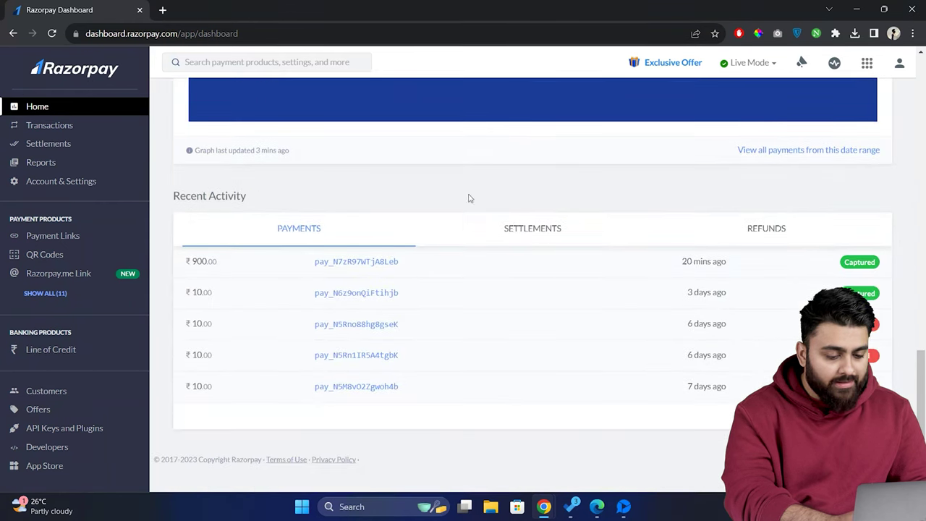
{"action": "left_click", "coordinate": [531, 231]}
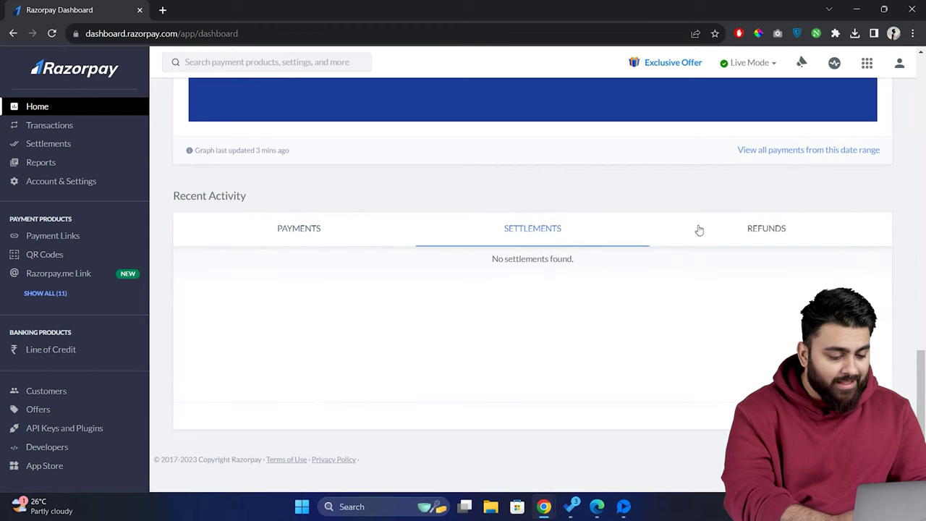
{"action": "left_click", "coordinate": [784, 244]}
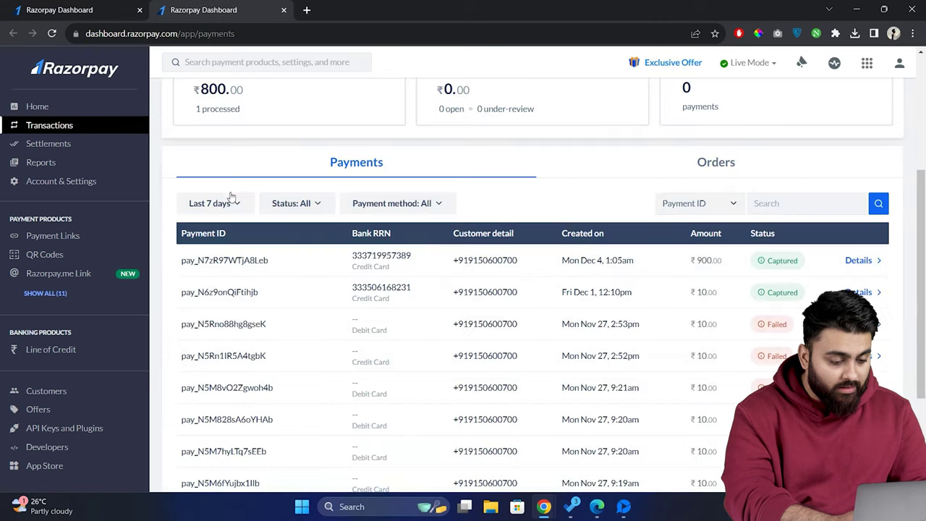
Open the Status: All filter dropdown above the Payments table.
{"action": "left_click", "coordinate": [302, 205]}
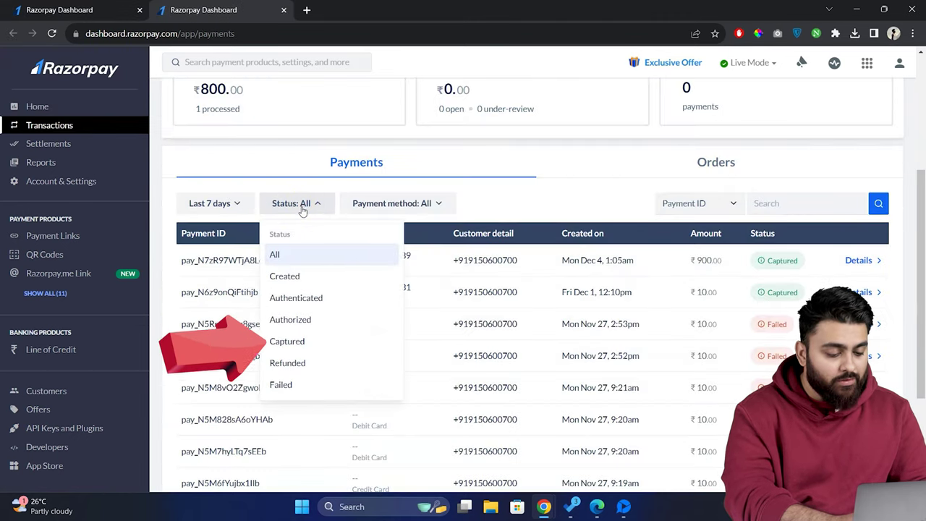